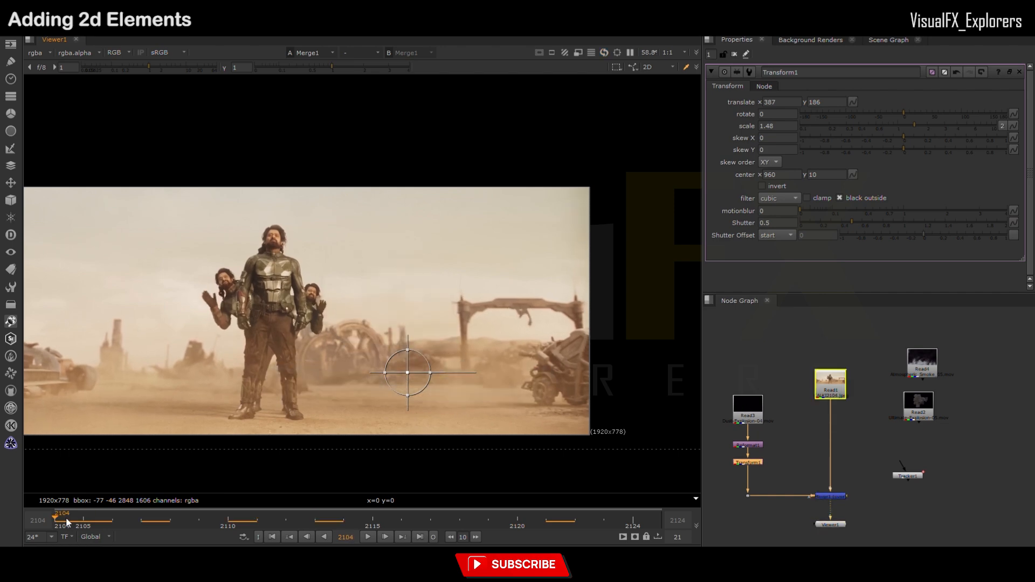
Step: At frame 2117, add a Grade node after Transform1 and match its gain by channel: red 2.65, green 2, blue 0.98
mouse_move(431, 521)
left_mouse_down()
mouse_move(277, 524)
mouse_move(547, 520)
mouse_move(97, 515)
mouse_move(431, 518)
left_mouse_up()
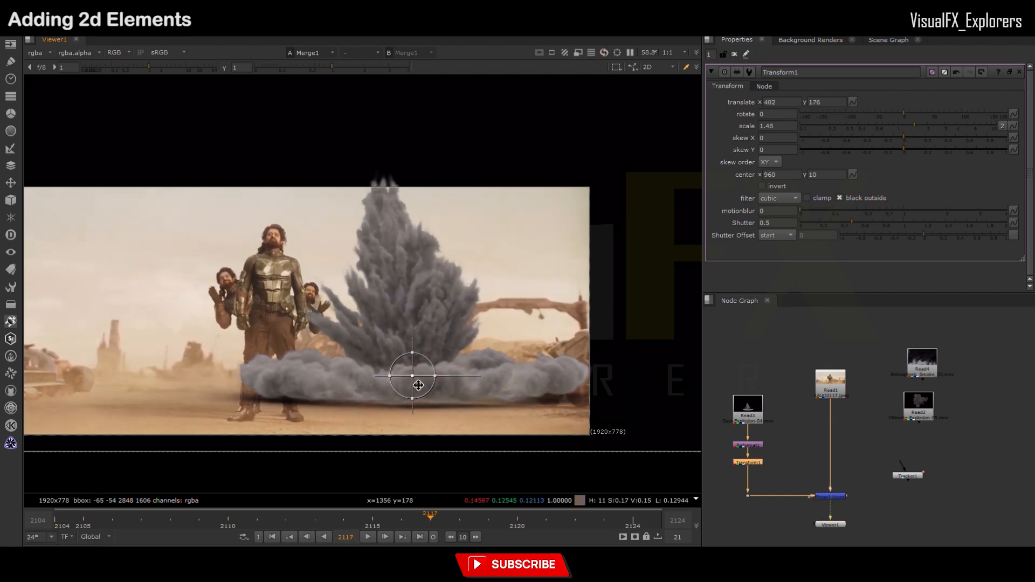
key("g")
key("r")
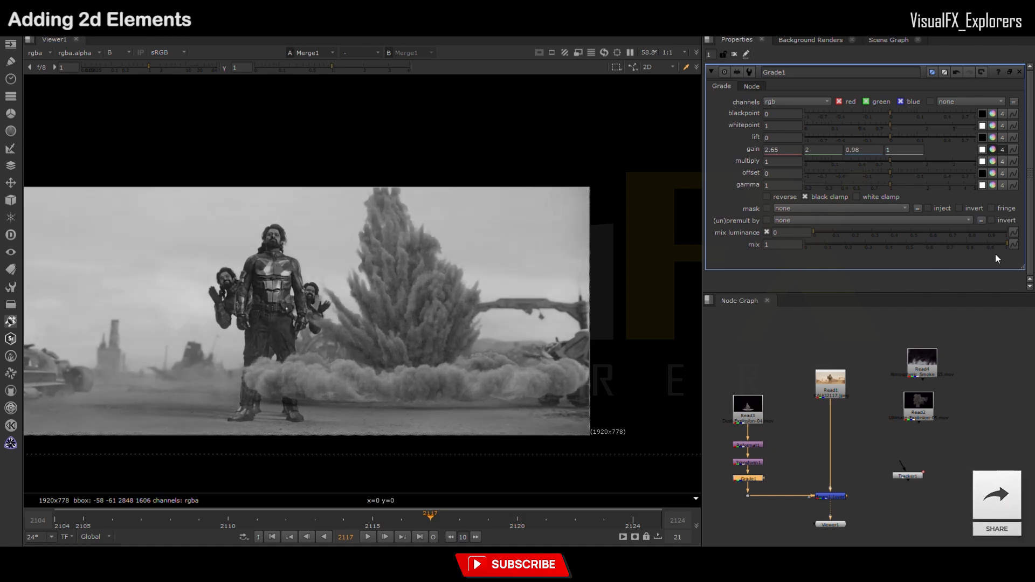
key("b")
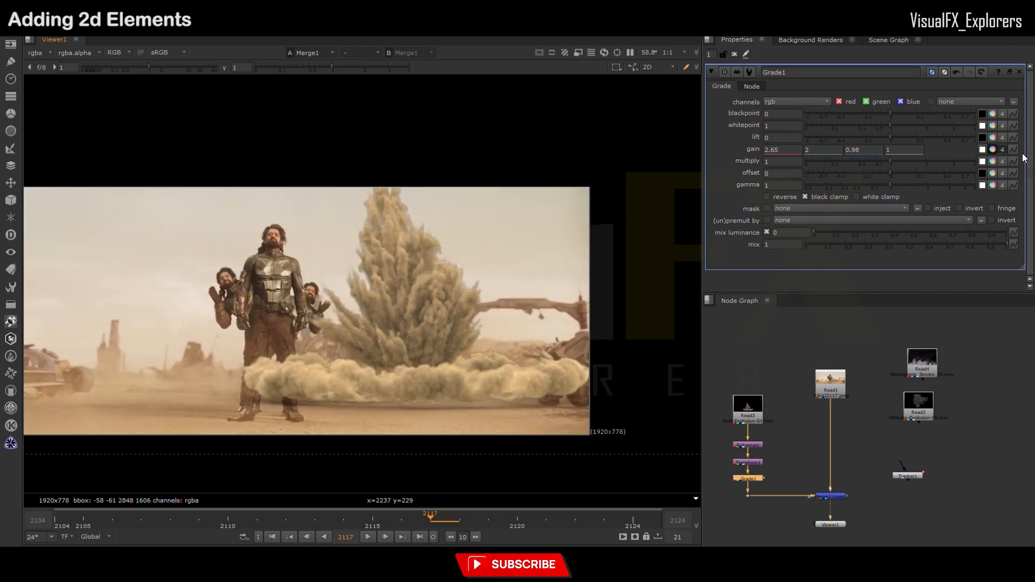
Step: Adjust the explosion's Grade gain to 3.093245, 2.413511 and 1.393245, and play the shot from the first frame
left_click_drag(898, 264, 854, 226)
left_click_drag(809, 290, 807, 289)
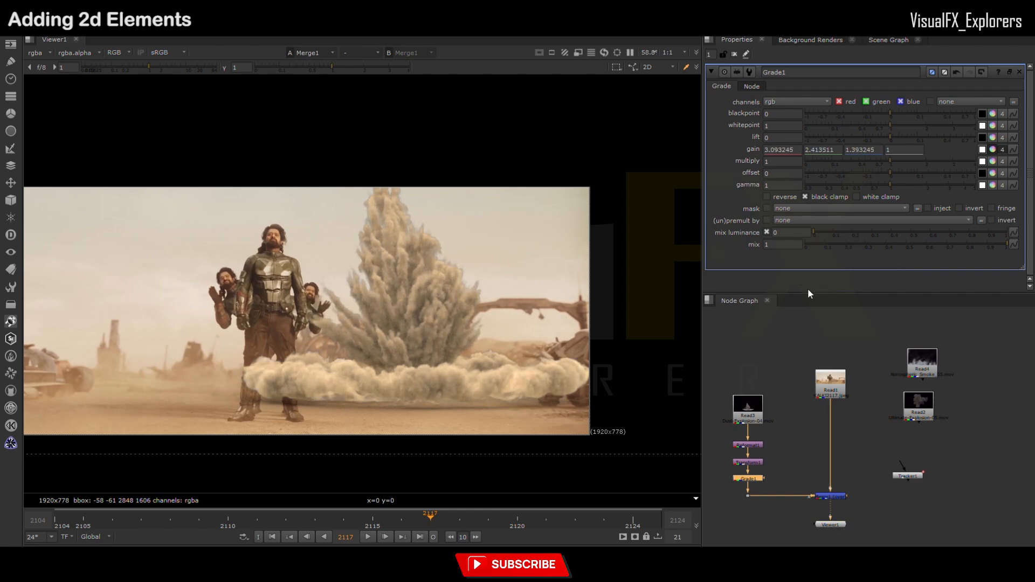
left_click(57, 524)
left_click(367, 537)
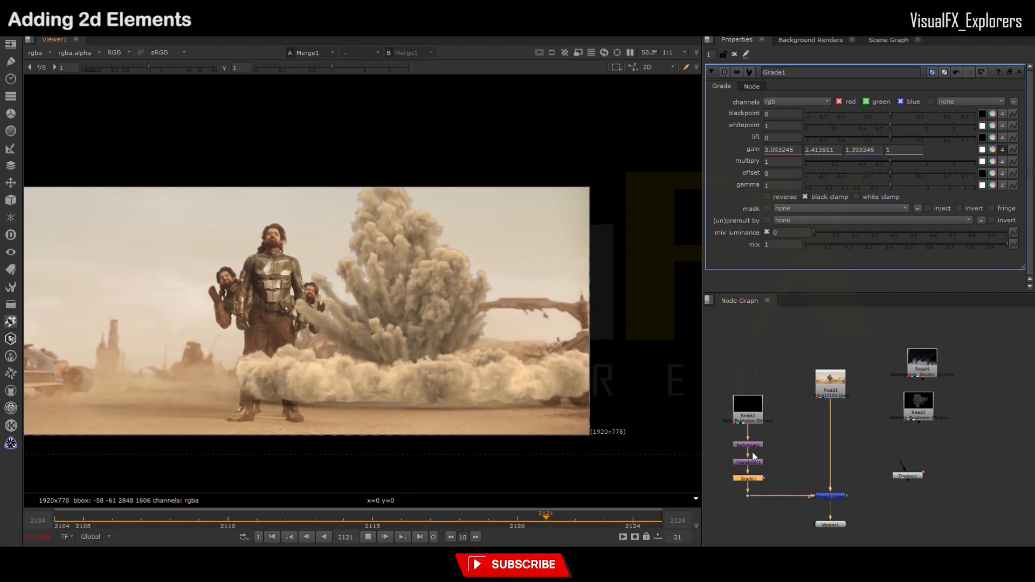
Step: Shift the explosion branch's nodes up and insert the Tracker1 node below Grade1
left_click_drag(782, 395, 761, 472)
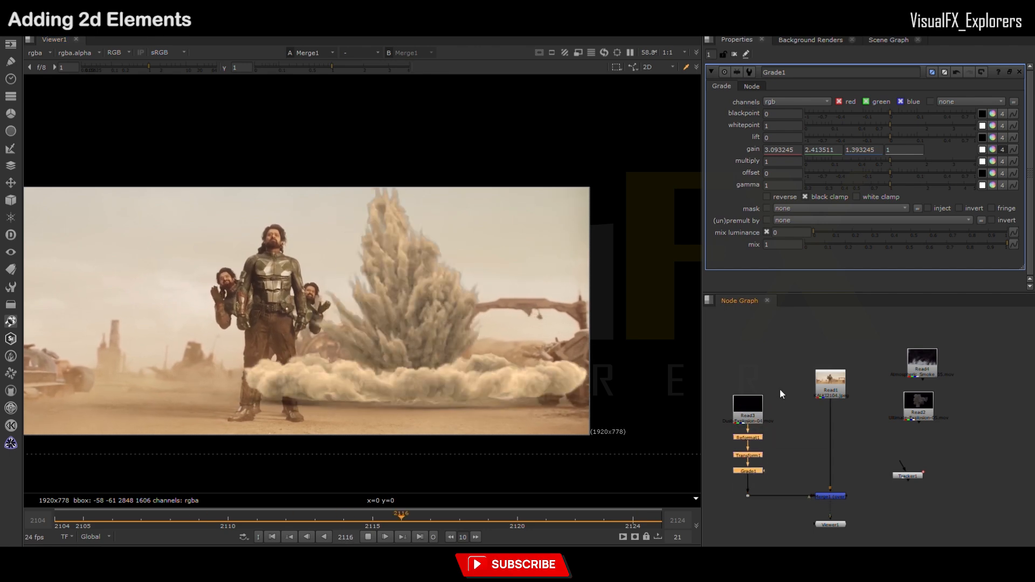
left_click_drag(755, 410, 755, 371, "shift")
left_click_drag(903, 475, 743, 456)
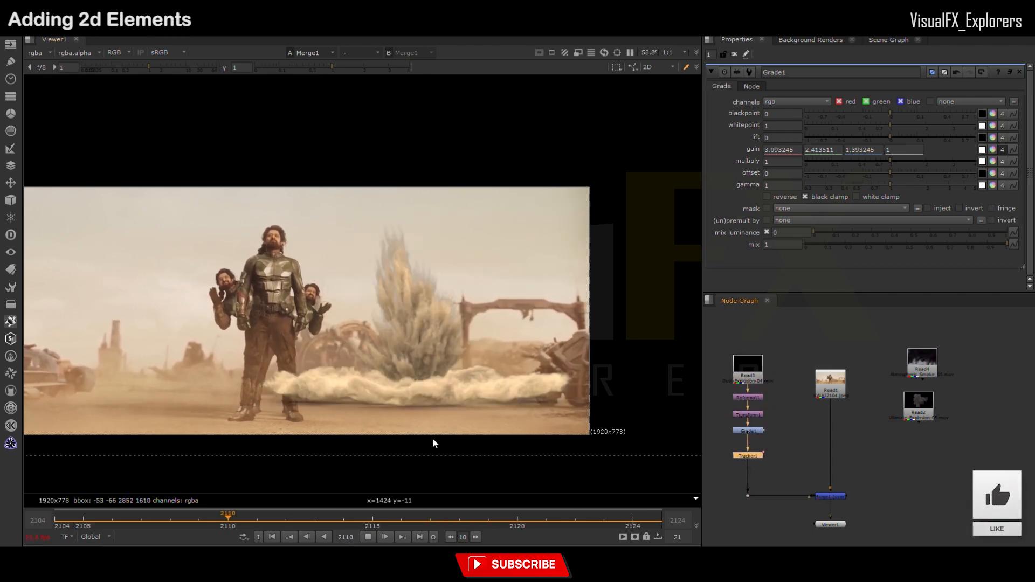
left_click(367, 537)
middle_click_drag(792, 488, 805, 478)
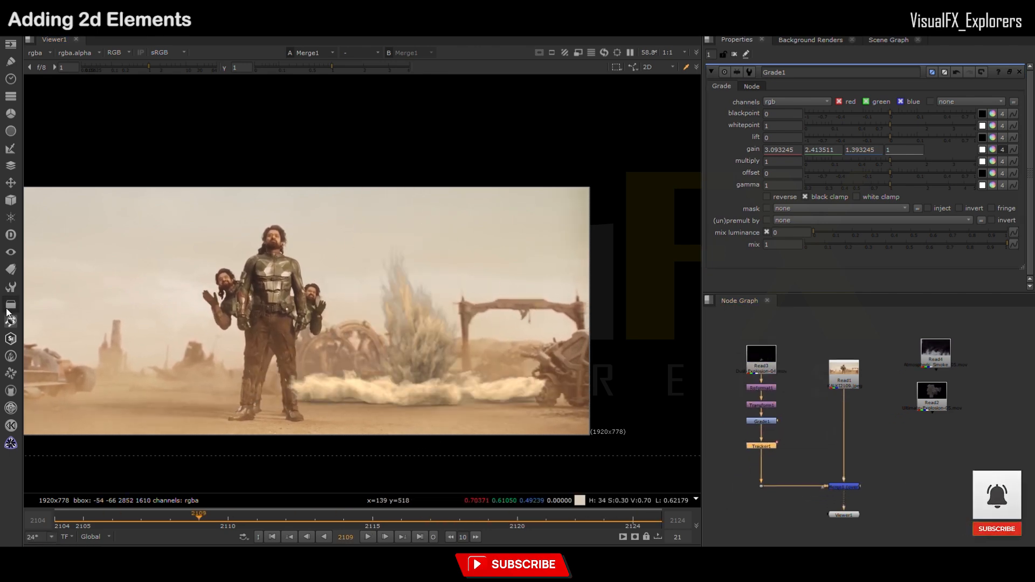
Step: Try a KillOutline node below Tracker1 with erode size 0, and delete it
left_click(734, 466)
key("ctrl+v")
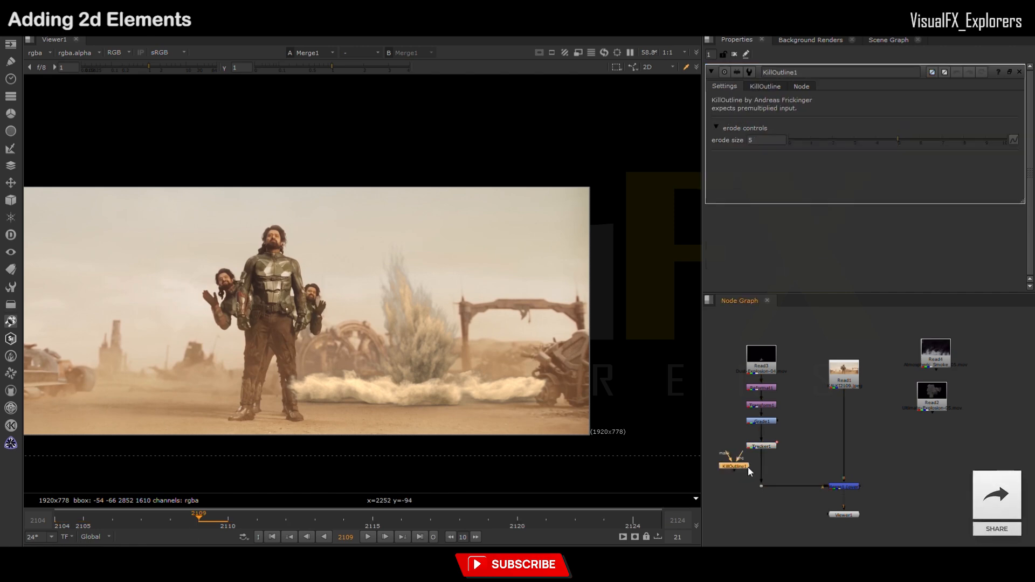
left_click_drag(748, 467, 768, 467)
left_click_drag(897, 141, 782, 140)
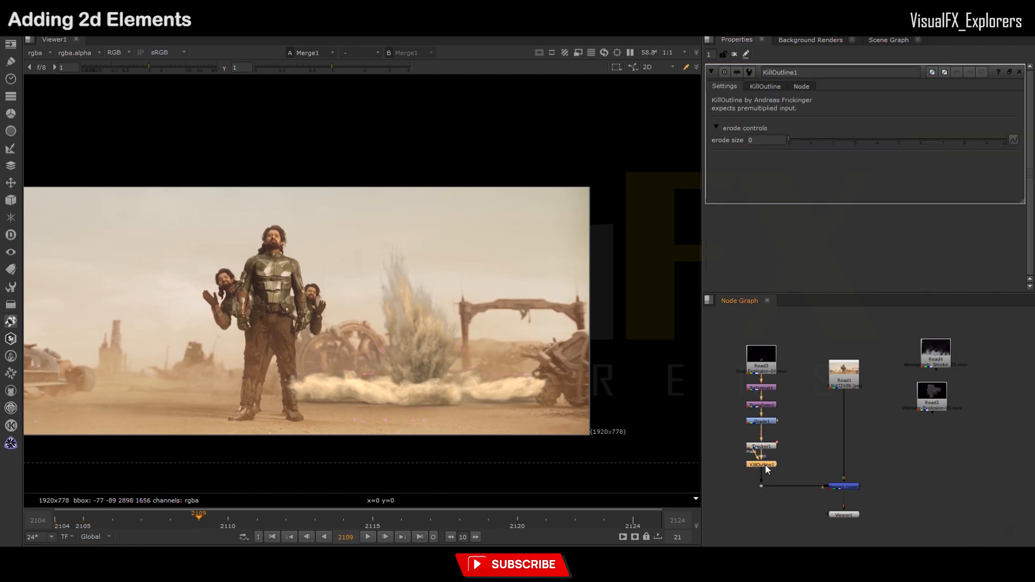
key("Delete")
Step: Adjust the Grade1 gain to 3.145969 red, 2.495969 green and 1.645969 blue, and play back the result
left_click(368, 537)
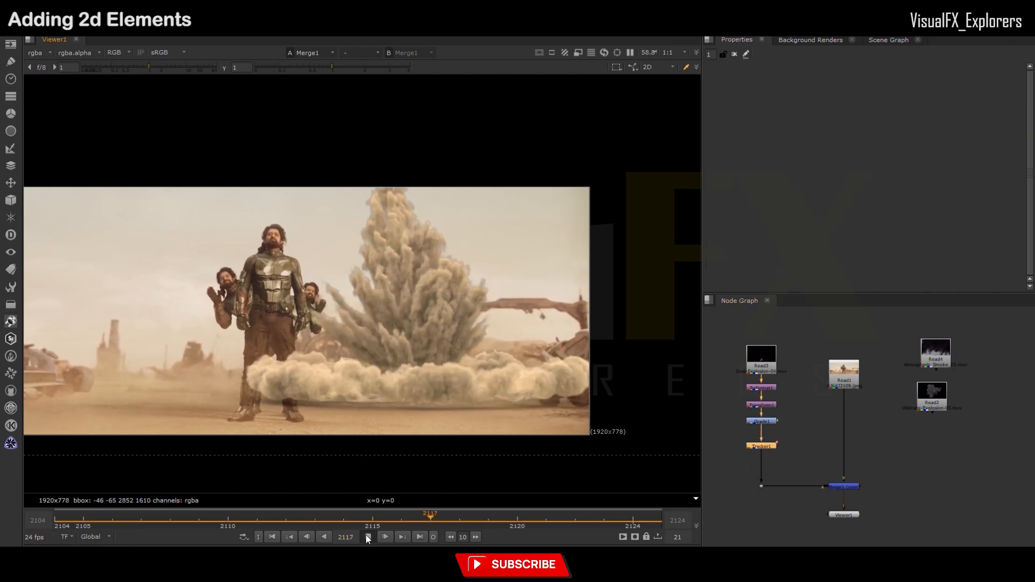
left_click(368, 537)
double_click(761, 445)
double_click(762, 423)
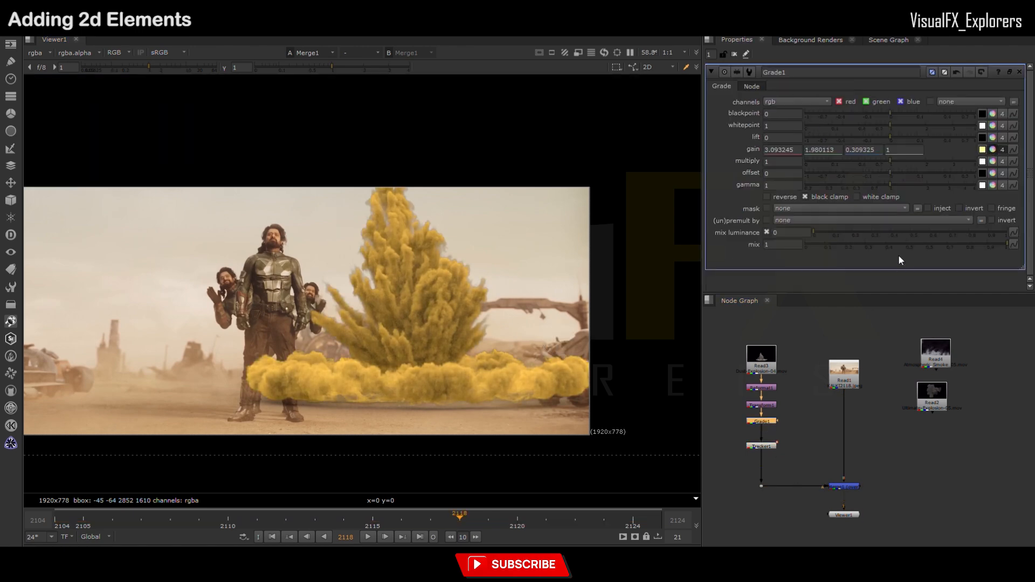
left_click_drag(850, 265, 808, 279)
left_click(367, 537)
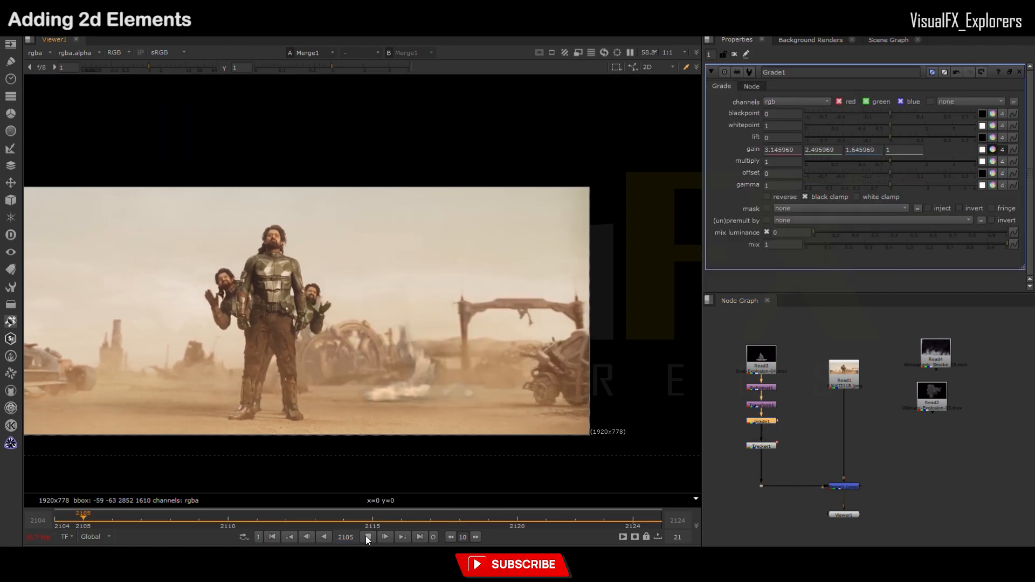
left_click(367, 537)
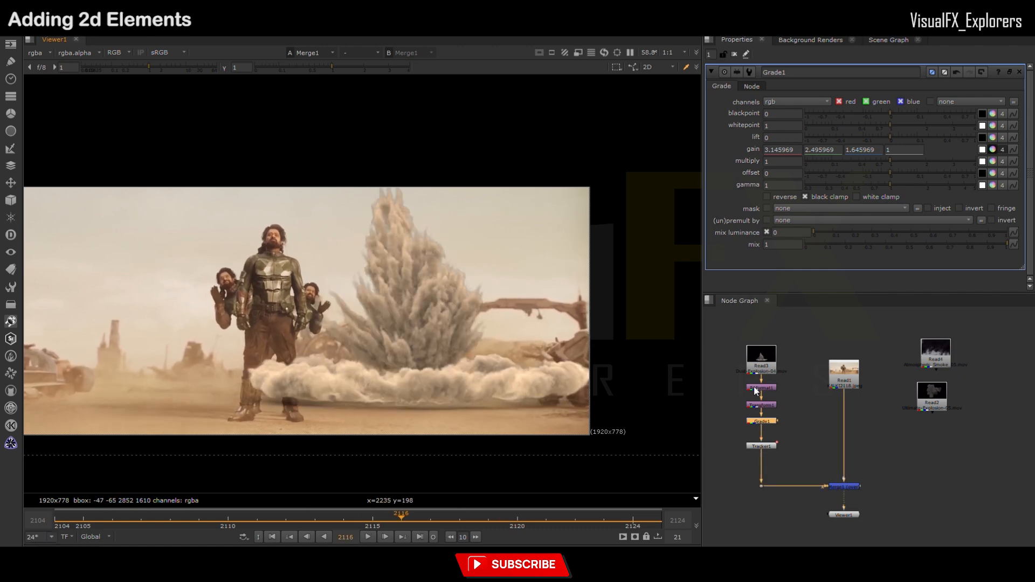
Step: Insert a BlacksMatch node below Tracker1 and enable Premultiplied Input
scroll(769, 448, "up", 2)
left_click(736, 476)
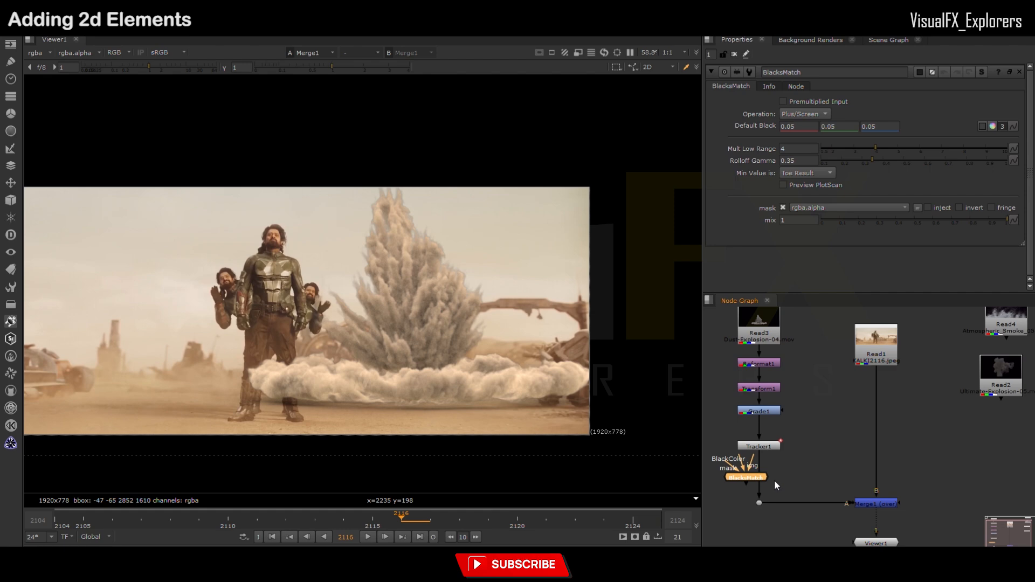
left_click_drag(754, 479, 765, 481)
left_click(785, 102)
Step: Viewing each channel on its own, lower the BlacksMatch Default Black to -0.084 for red and -0.04 for green
key("r")
left_click(804, 129)
scroll(804, 130, "down", 5)
scroll(799, 129, "down", 10)
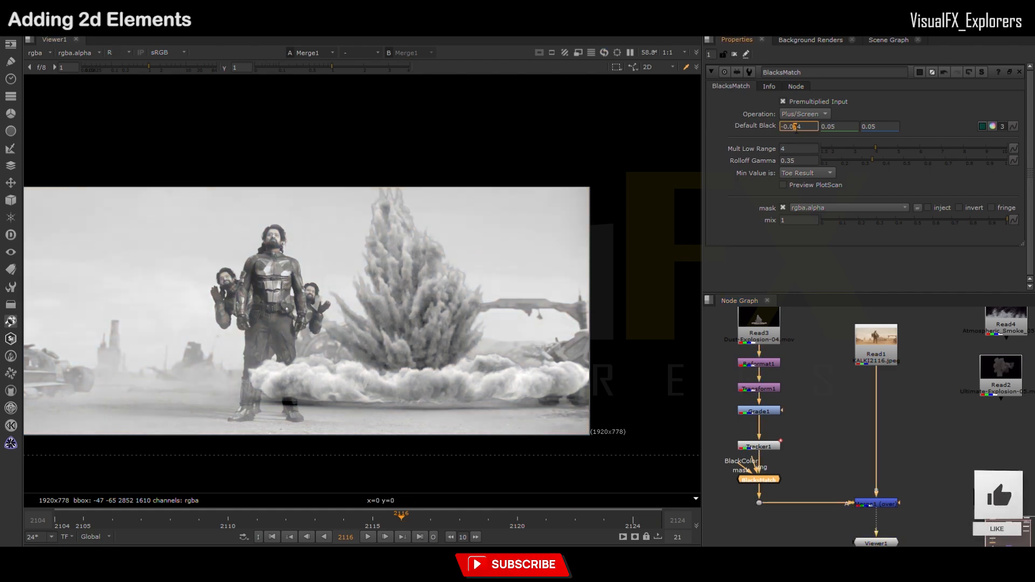
key("g")
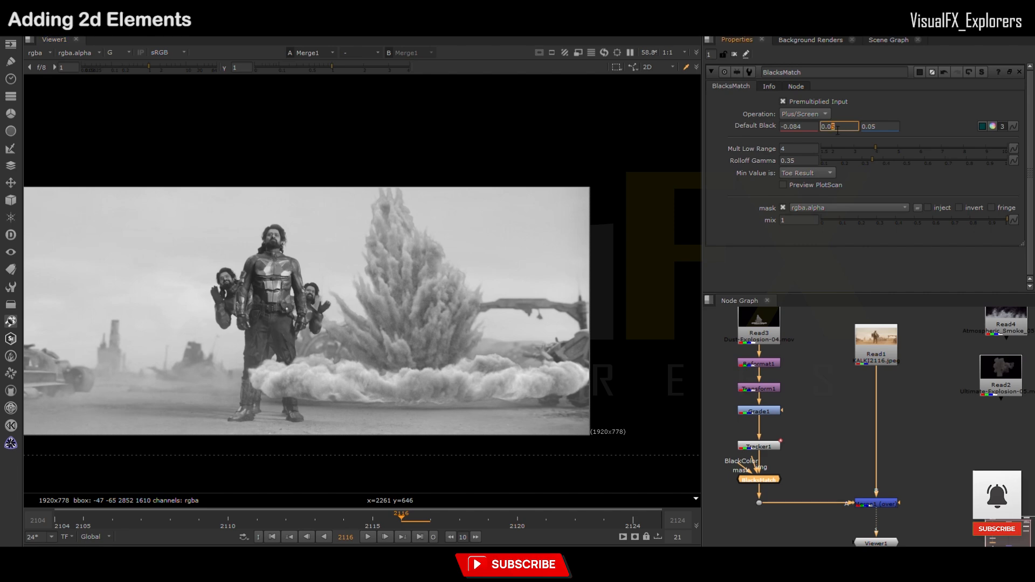
scroll(837, 129, "down", 3)
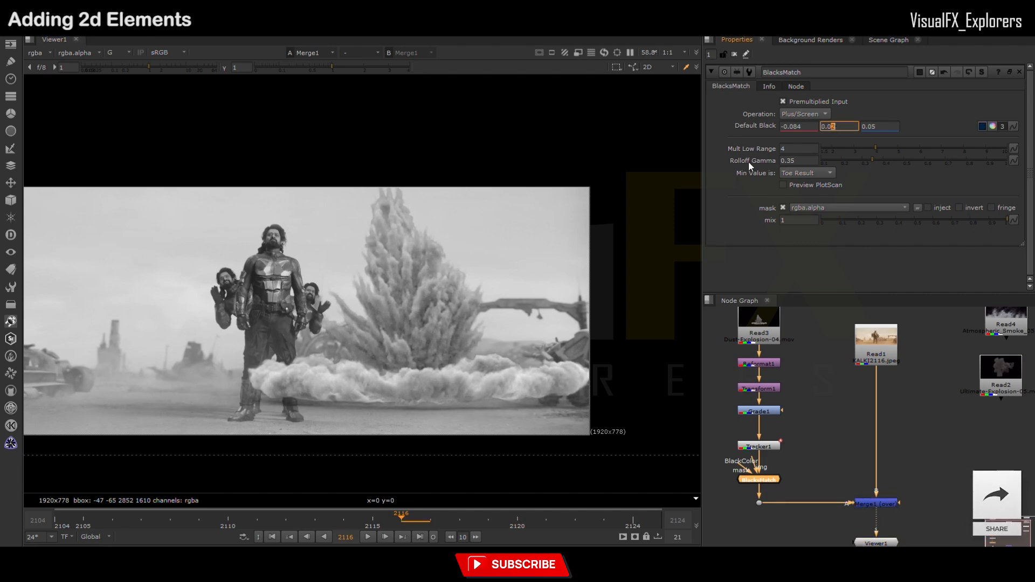
scroll(844, 129, "down", 4)
Step: Lower the blue Default Black and refine the values in full colour to -0.063 red, -0.08 green and -0.061 blue
key("b")
scroll(879, 127, "down", 2)
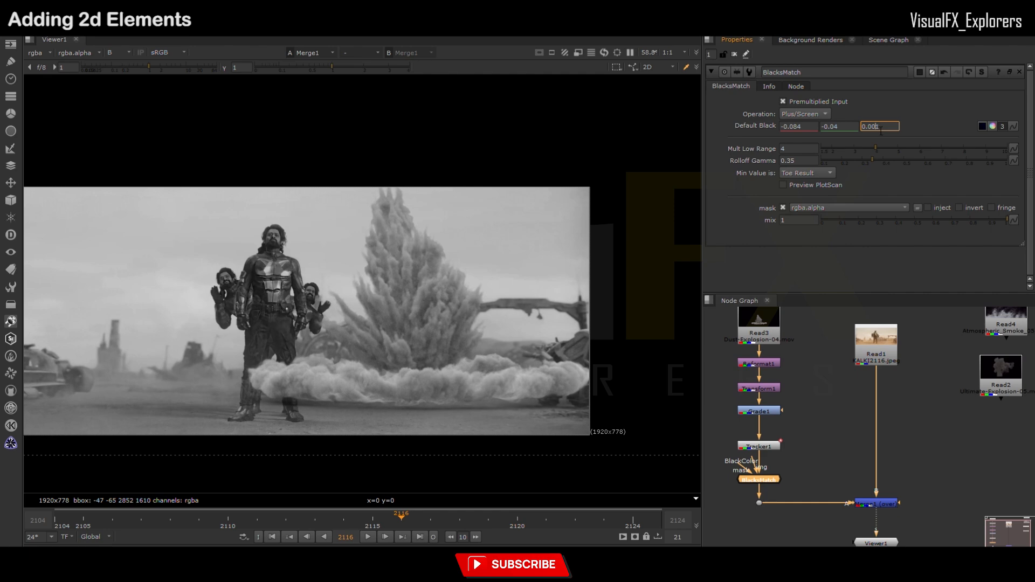
scroll(881, 129, "down", 4)
key("b")
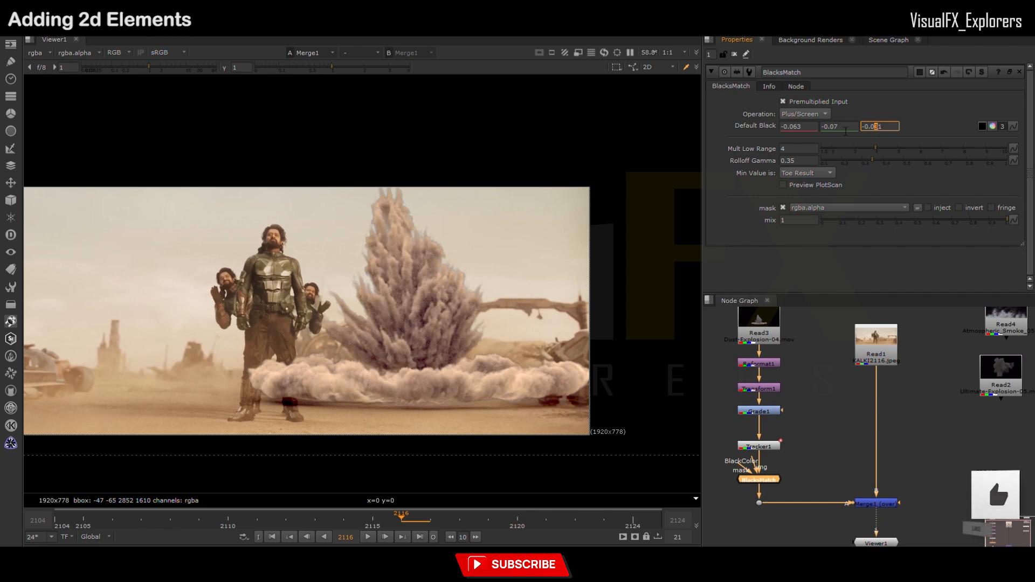
scroll(839, 128, "up", 3)
scroll(801, 129, "down", 5)
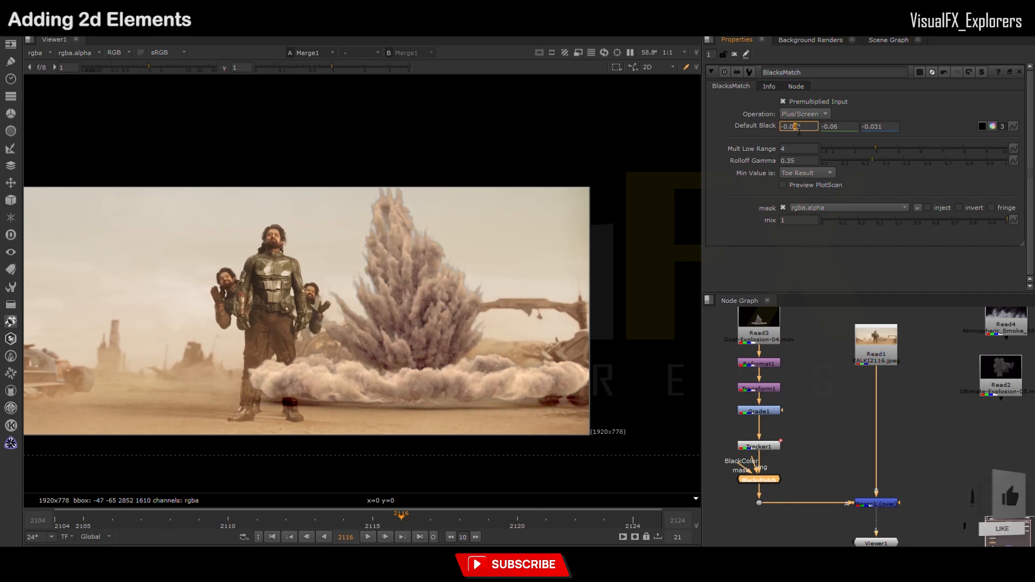
scroll(834, 128, "down", 5)
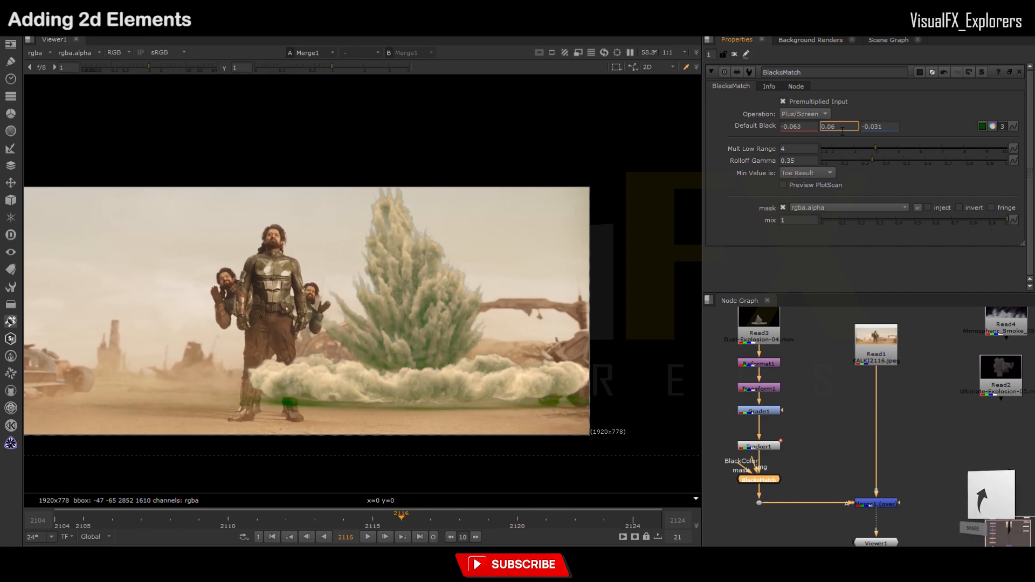
left_click(880, 127)
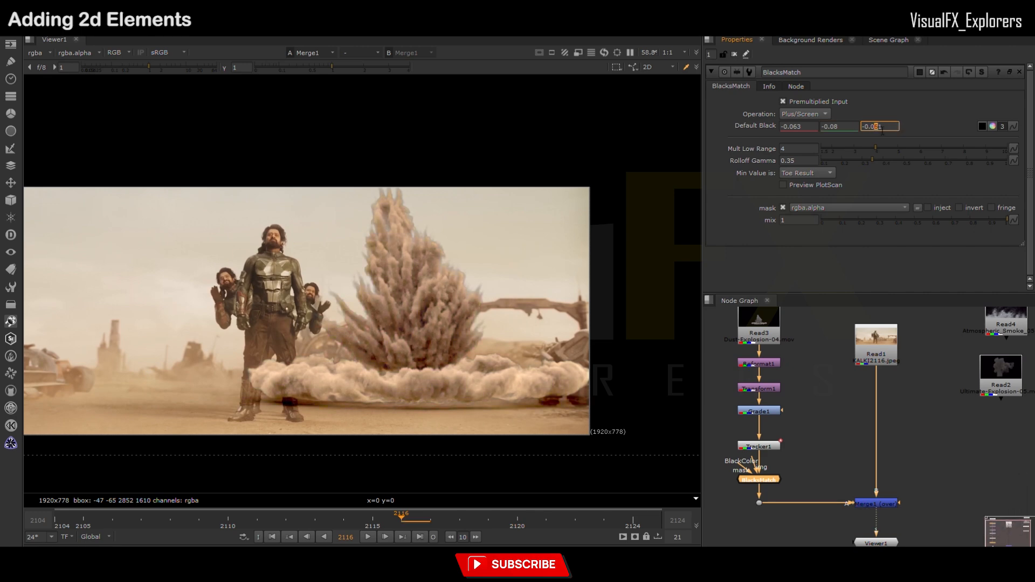
Step: Play back the composite and reduce the BlacksMatch mix to 0.58
left_click(754, 479)
left_click(367, 537)
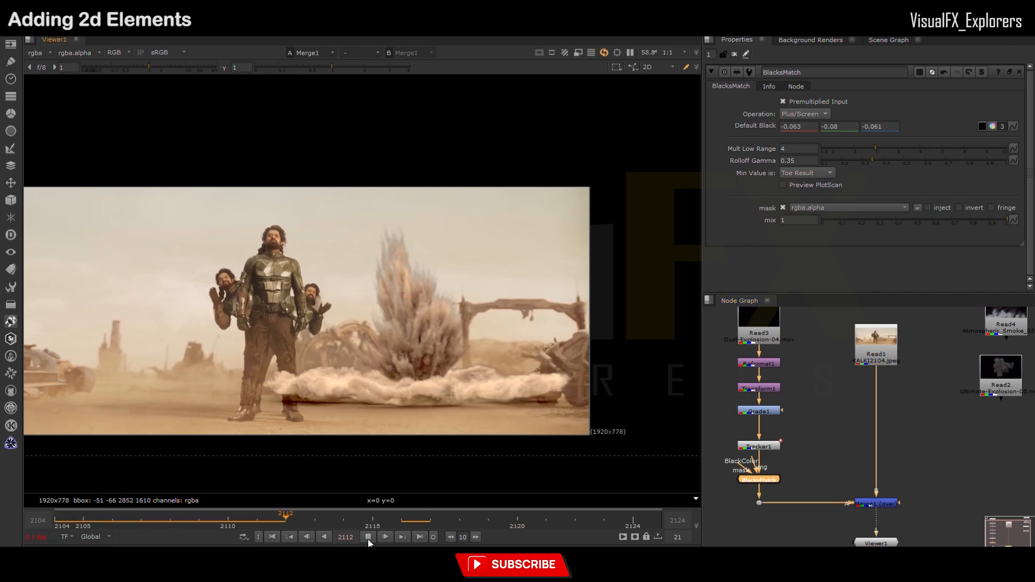
left_click(368, 538)
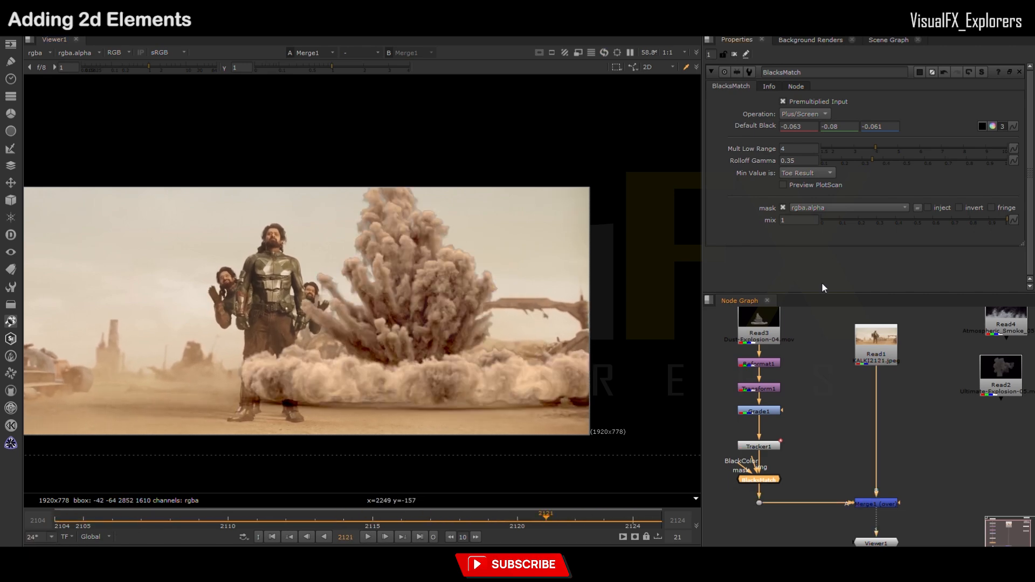
left_click(928, 221)
left_click(368, 538)
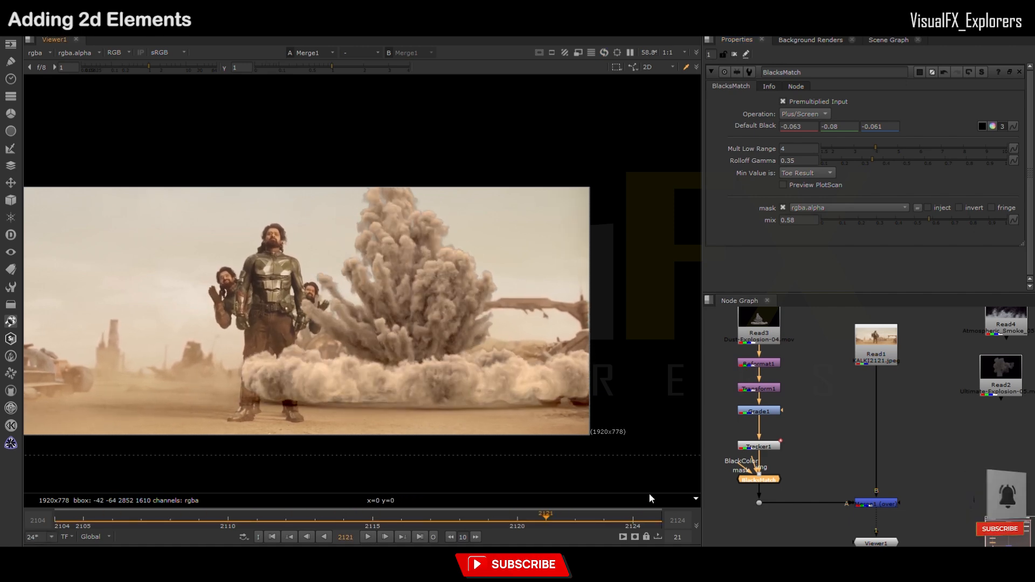
Step: Move the merge and viewer nodes down, insert a Defocus node below BlacksMatch, and set its defocus to 1.3
scroll(823, 473, "down", 3)
left_click_drag(841, 486, 722, 526)
left_click_drag(889, 458, 765, 507)
left_click_drag(844, 476, 844, 517)
left_click(749, 497)
key("Tab")
left_click(736, 426)
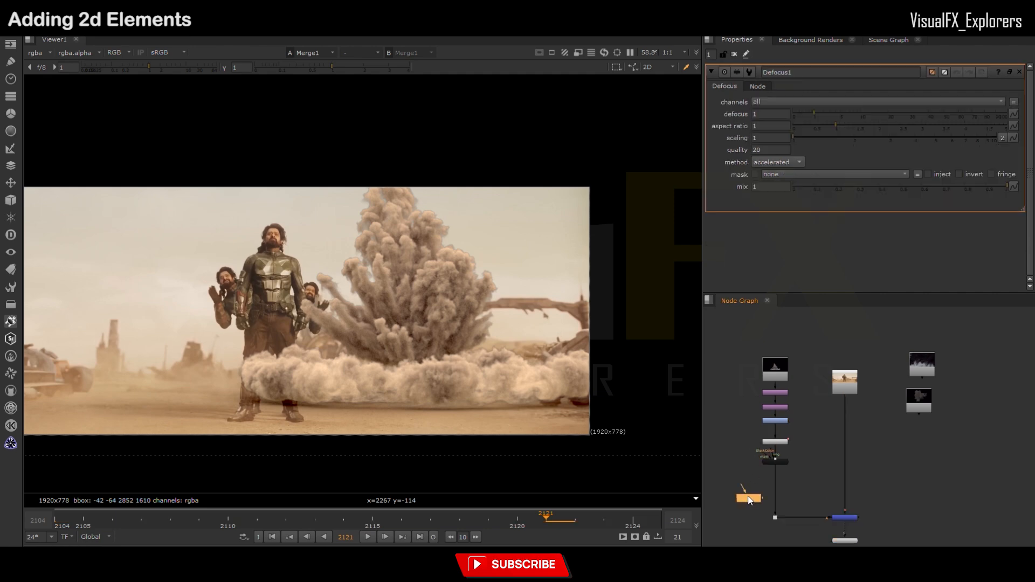
left_click(843, 113)
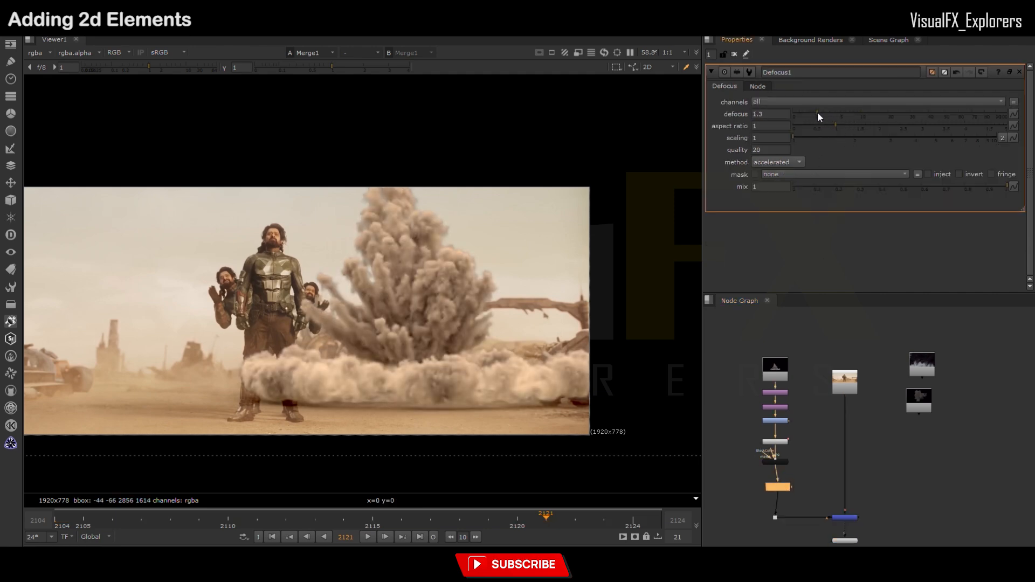
Step: View the Read1 plate directly and attach a new Roto node to it at frame 2104
mouse_move(845, 532)
left_mouse_down()
mouse_move(849, 401)
mouse_move(849, 519)
left_mouse_up()
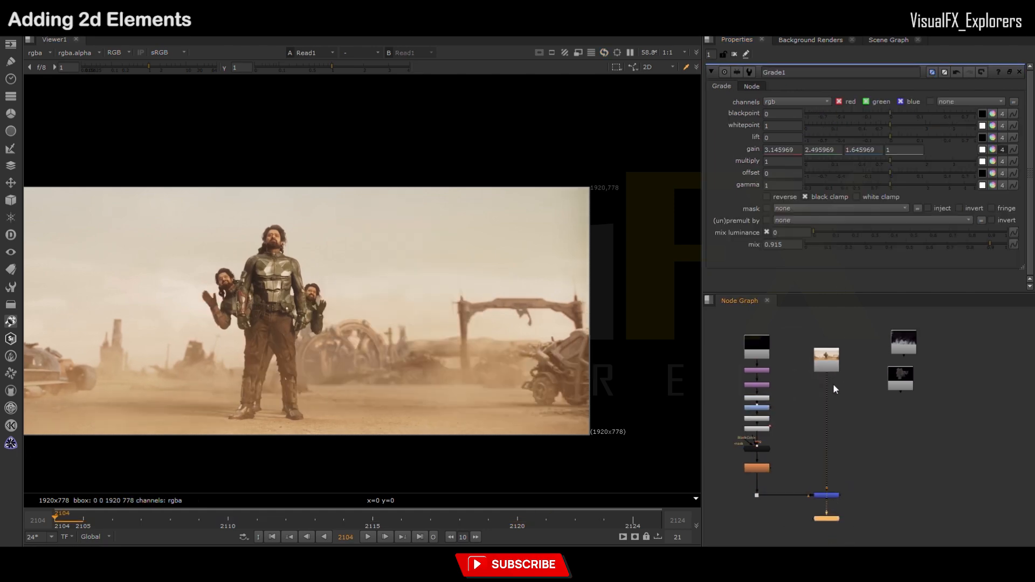
scroll(836, 395, "up", 2)
scroll(289, 314, "up", 5)
middle_click_drag(289, 314, 293, 288)
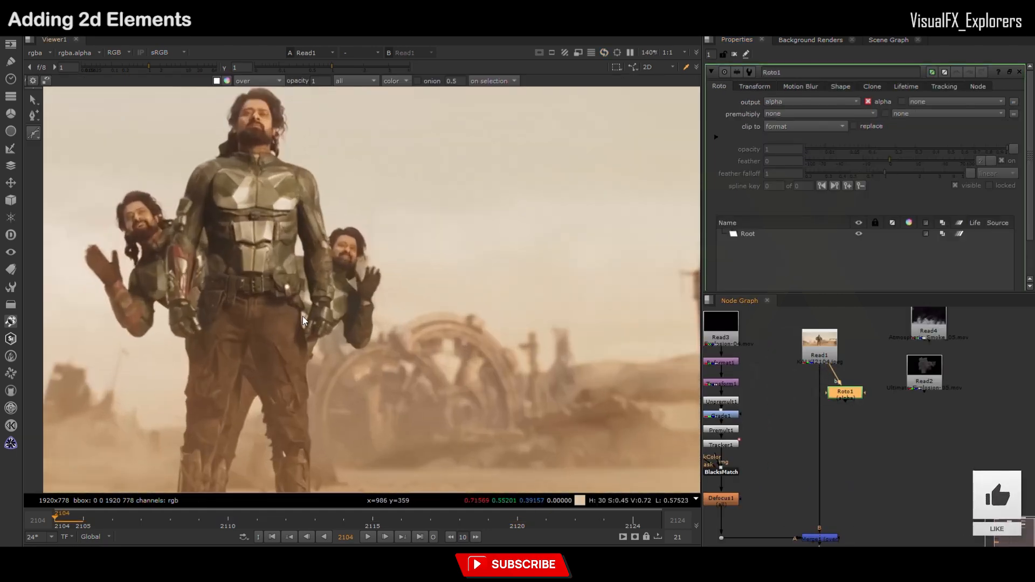
Step: Draw a Bezier roto shape along the outer edge of the front man's wheel-side leg, from hip down to boot
scroll(309, 323, "up", 3)
left_click(366, 238)
middle_click_drag(308, 345, 243, 331)
left_click(311, 282)
left_click(310, 319)
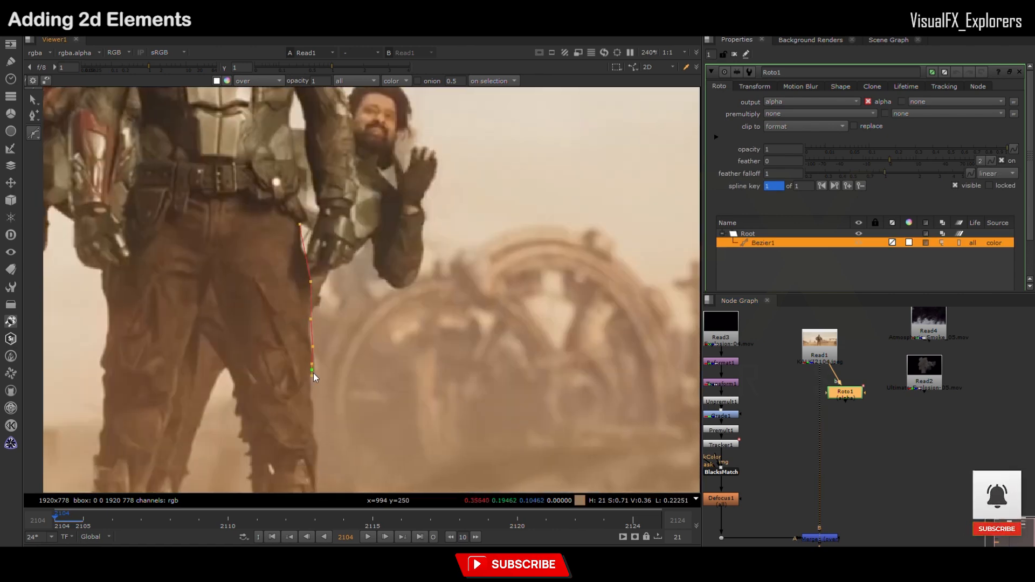
left_click(310, 385)
middle_click_drag(309, 389, 318, 286)
left_click(322, 301)
left_click(321, 320)
middle_click_drag(324, 376, 327, 274)
left_click(324, 306)
left_click(328, 340)
left_click(328, 364)
left_click(333, 382)
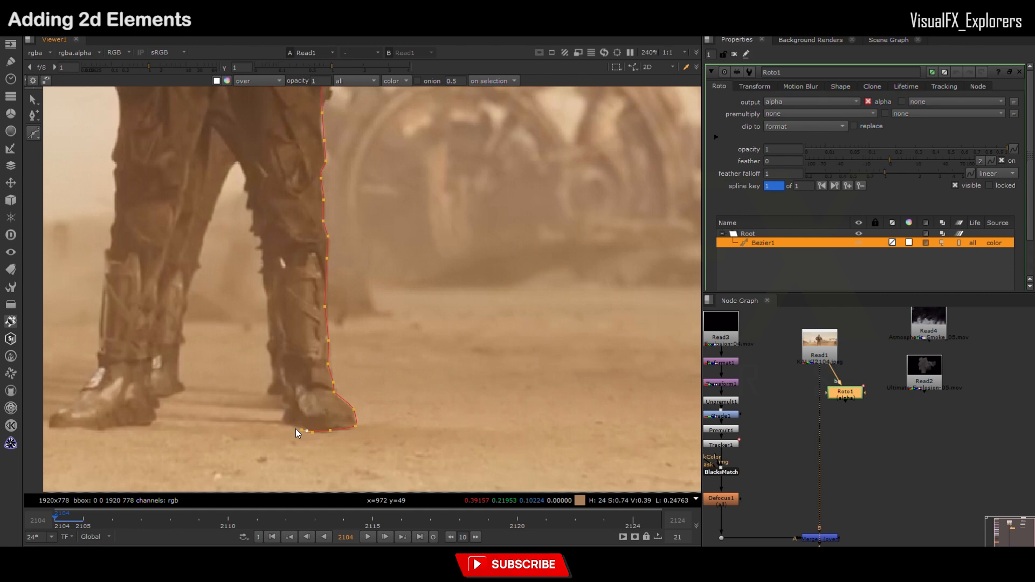
Step: Continue the Bezier roto shape up the inner edge of the wheel-side leg, from the boot heel to the crotch
left_click(258, 272)
scroll(262, 266, "up", 2)
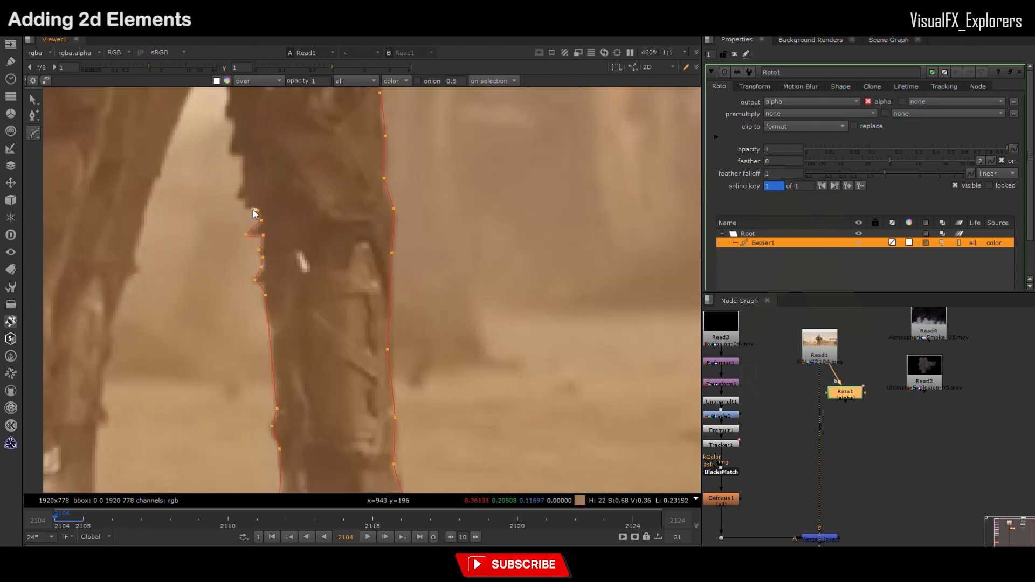
left_click(233, 118)
left_click(222, 116)
middle_click_drag(226, 112, 237, 203)
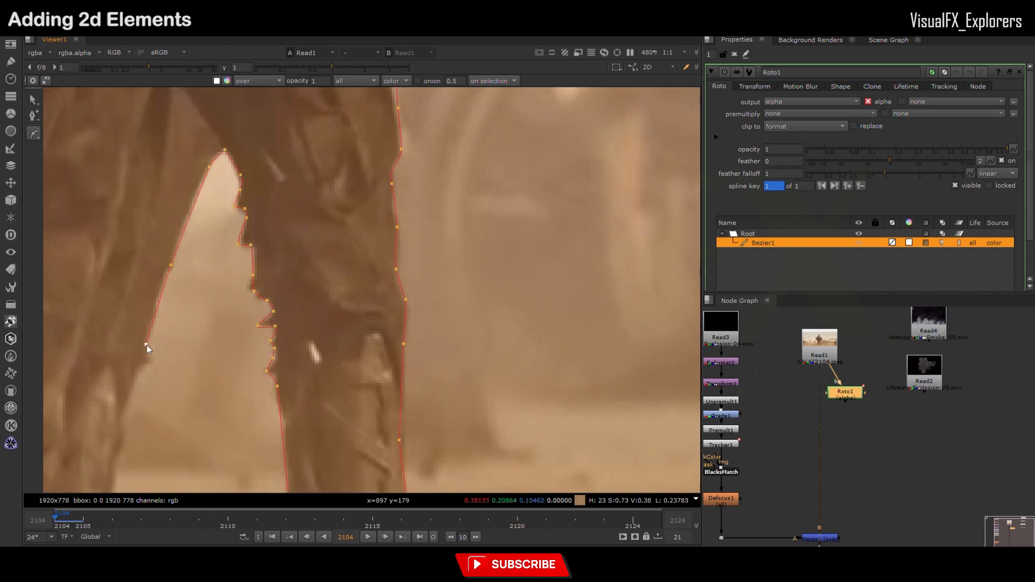
Step: Trace the roto shape down the inner edge of the other leg, from the crotch to the back of the boot
middle_click_drag(136, 377, 194, 211)
left_click(179, 254)
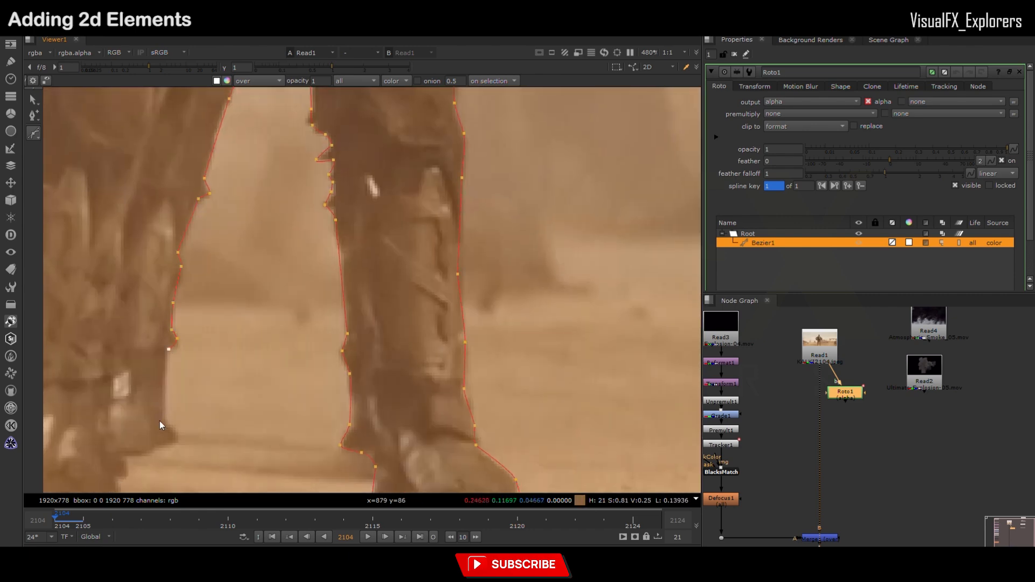
left_click(161, 445)
middle_click_drag(141, 451, 282, 203)
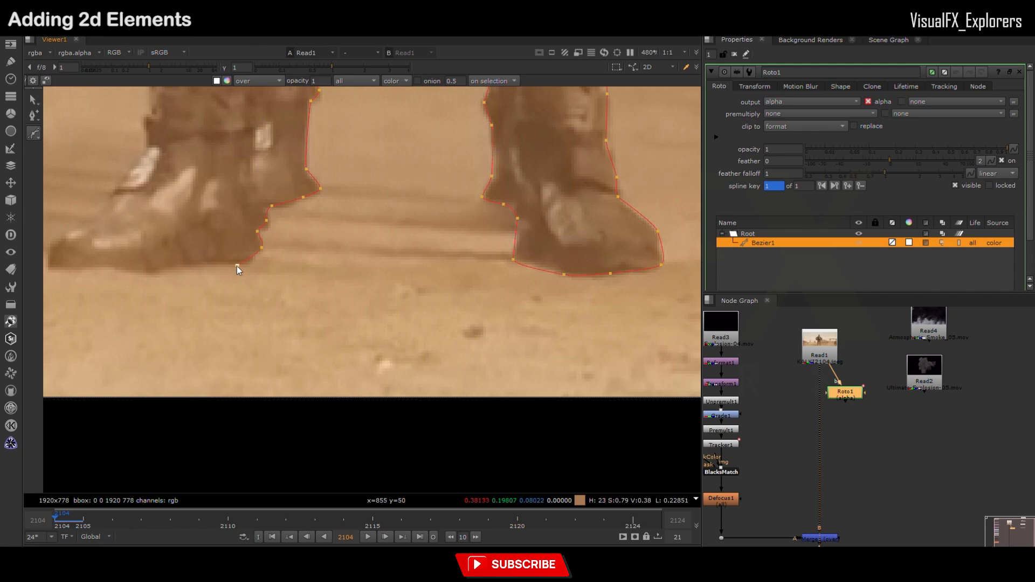
Step: Carry the roto shape along the boot's sole and toe, then up that leg's outer edge to below the gloved hand
left_click(112, 269)
middle_click_drag(53, 274, 107, 277)
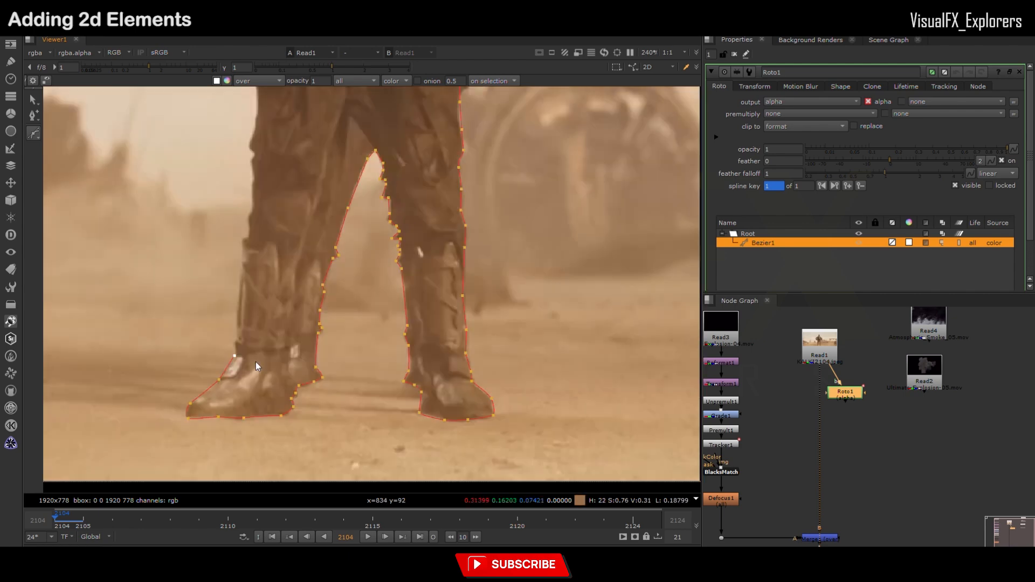
scroll(255, 362, "up", 2)
left_click(253, 184)
middle_click_drag(263, 186, 275, 319)
left_click(272, 300)
left_click(273, 259)
middle_click_drag(280, 131, 300, 296)
left_click(293, 275)
left_click(287, 241)
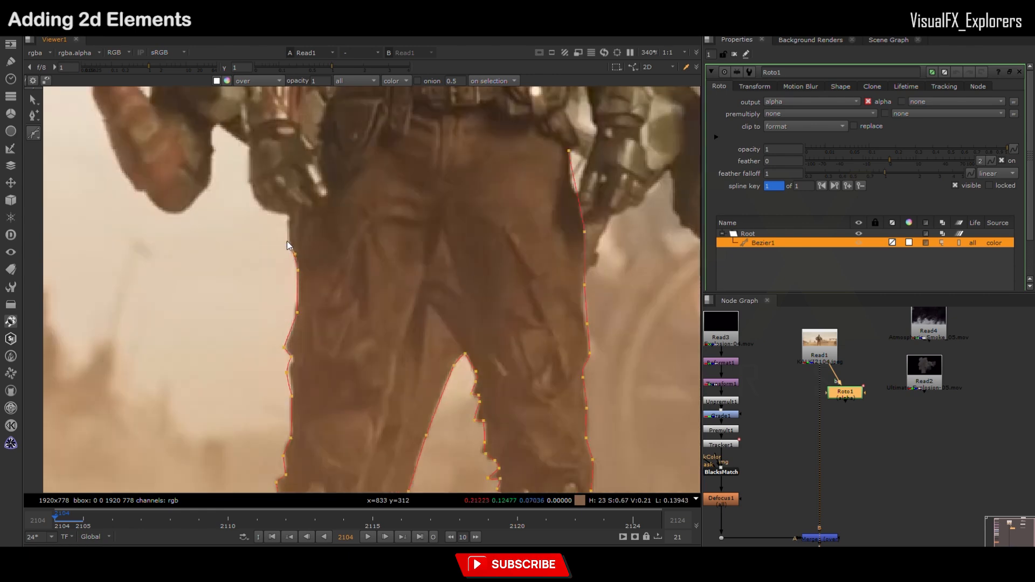
Step: Close the roto shape across the man's waist at belt level so it encloses both legs
scroll(287, 241, "down", 3)
middle_click_drag(398, 173, 398, 216)
left_click(386, 221)
left_click(428, 216)
left_click(455, 246)
scroll(453, 253, "down", 4)
Step: Shift the Roto1 node slightly, view the Merge1 composite and go to frame 2122
left_click_drag(845, 397, 849, 398)
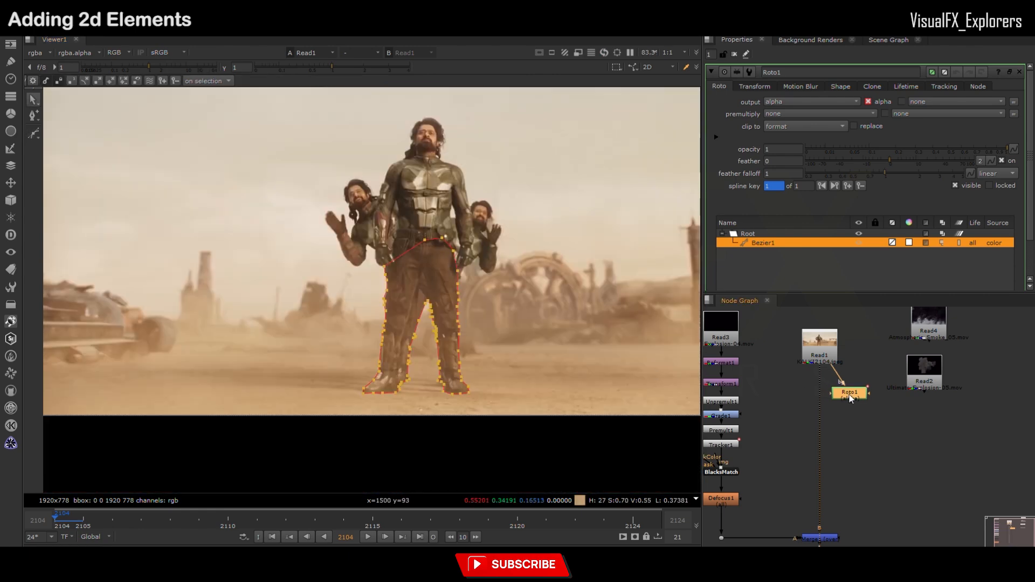
left_click(833, 539)
key("1")
mouse_move(575, 520)
left_mouse_down()
mouse_move(363, 520)
mouse_move(572, 519)
left_mouse_up()
Step: Insert a Merge node below Defocus1, feed Roto1 into its A input, and set its operation to stencil
scroll(818, 436, "down", 2)
middle_click_drag(819, 436, 800, 381)
scroll(795, 437, "up", 2)
left_click(755, 419)
key("m")
left_click_drag(790, 394, 712, 438)
left_click_drag(856, 325, 857, 324)
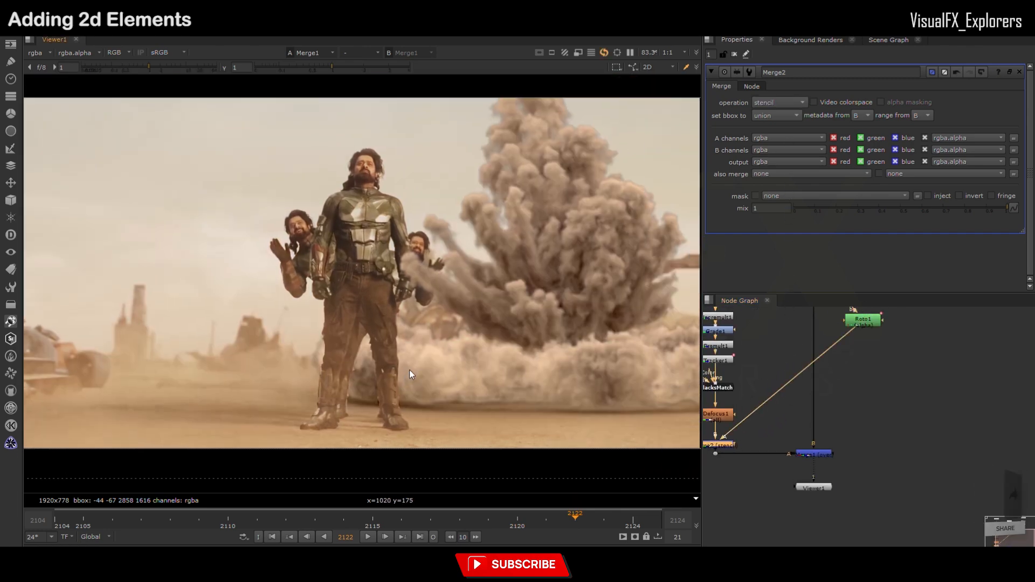
left_click(777, 357)
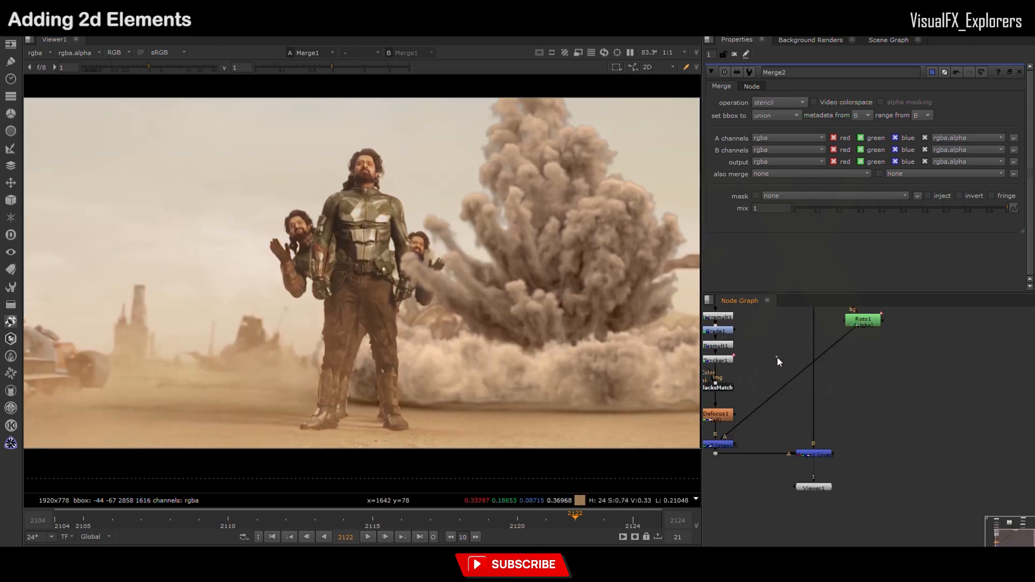
Step: Insert a Blur of size 2.1 between Roto1 and the stencil merge, and scrub the shot to check the leg edges
key("b")
left_click_drag(786, 380, 790, 386)
left_click(809, 114)
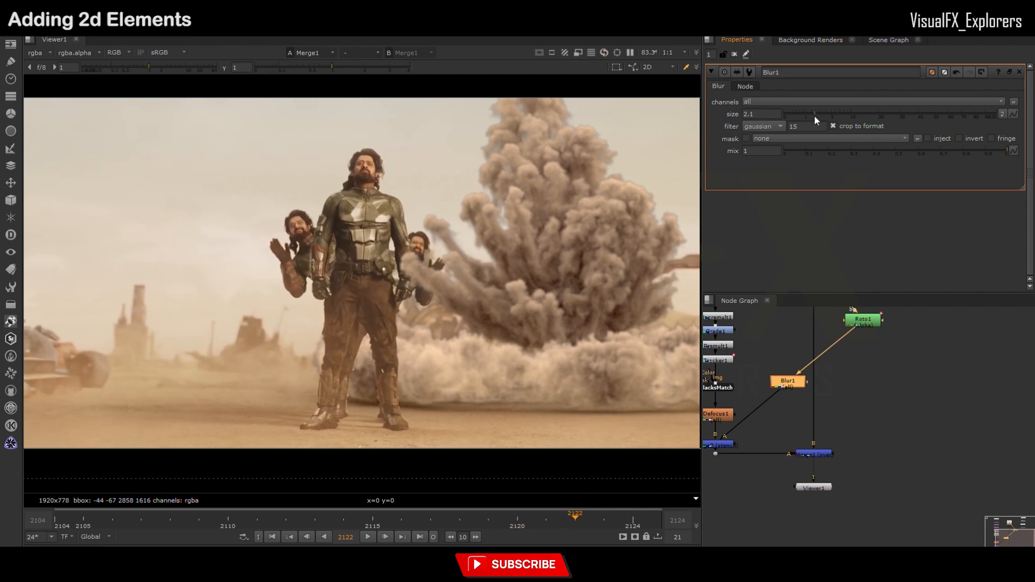
scroll(417, 156, "down", 1)
middle_click_drag(399, 384, 389, 390)
left_click_drag(141, 523, 633, 519)
Step: Insert a second Grade node below Grade1 in the explosion branch, with gamma 0.85 and offset 0.016
scroll(803, 437, "down", 2)
left_click(781, 464)
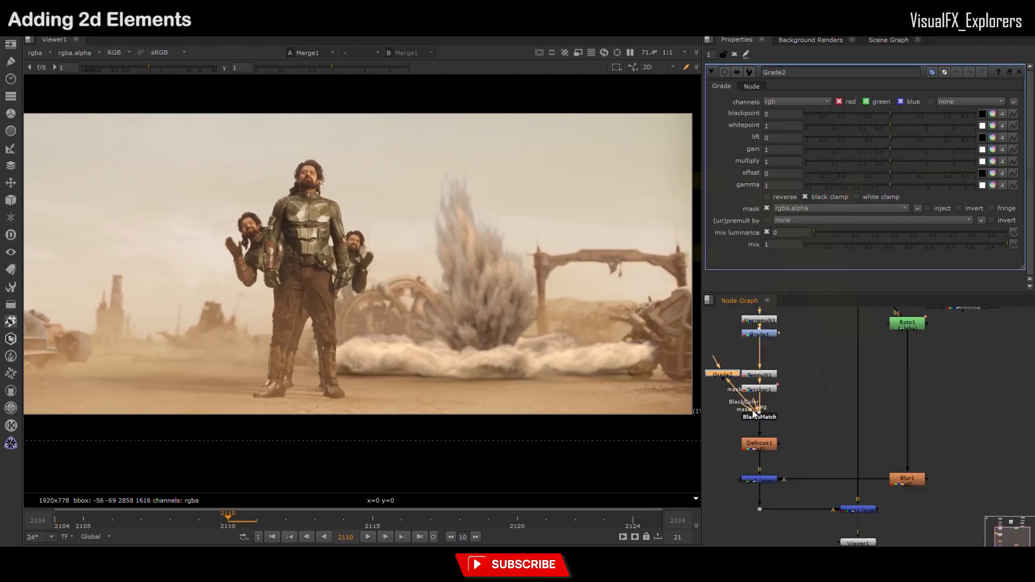
left_click_drag(754, 355, 765, 356)
mouse_move(889, 184)
left_mouse_down()
mouse_move(881, 188)
mouse_move(914, 171)
mouse_move(902, 169)
left_mouse_up()
mouse_move(890, 138)
left_mouse_down()
mouse_move(901, 137)
mouse_move(890, 138)
left_mouse_up()
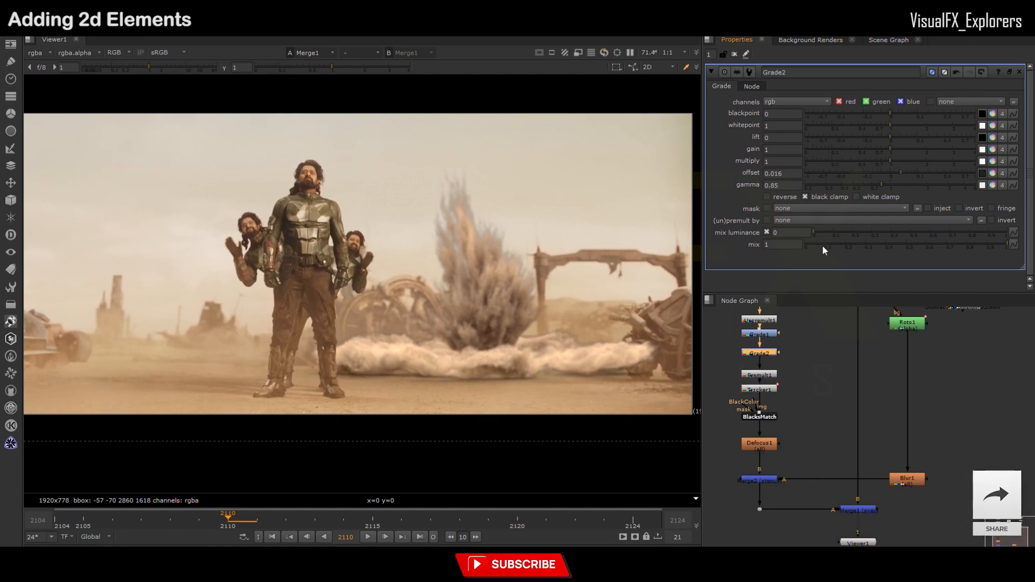
Step: Play and scrub the composite, comparing the explosion with the plate in single colour channels and in the enlarged viewer
left_click(368, 537)
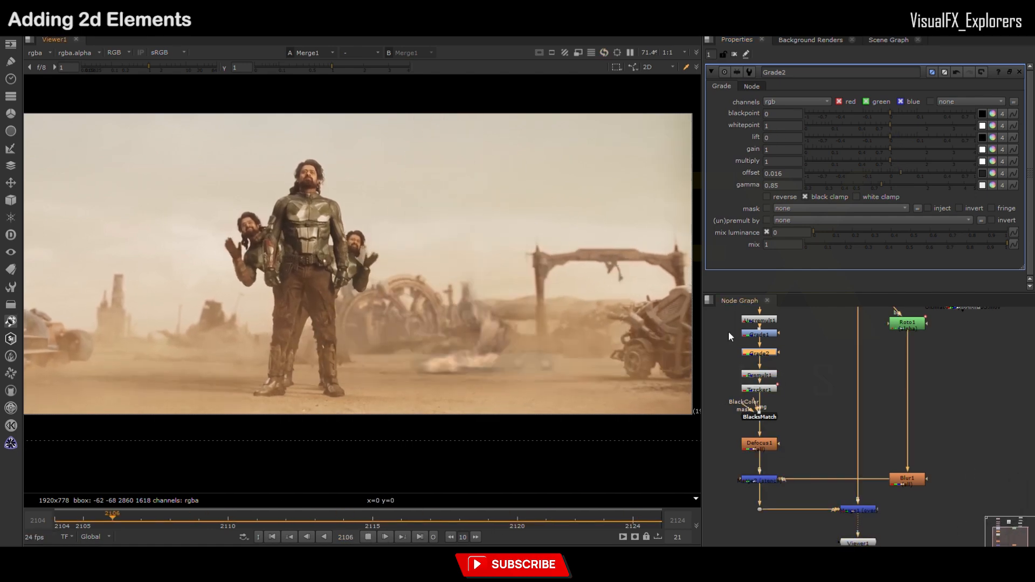
key("r")
key("b")
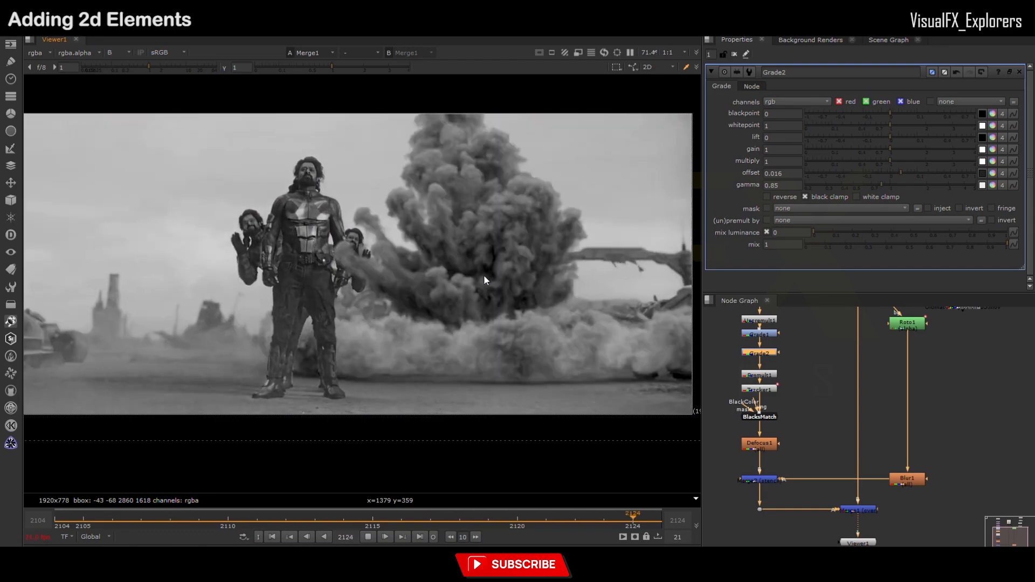
key("b")
key("space")
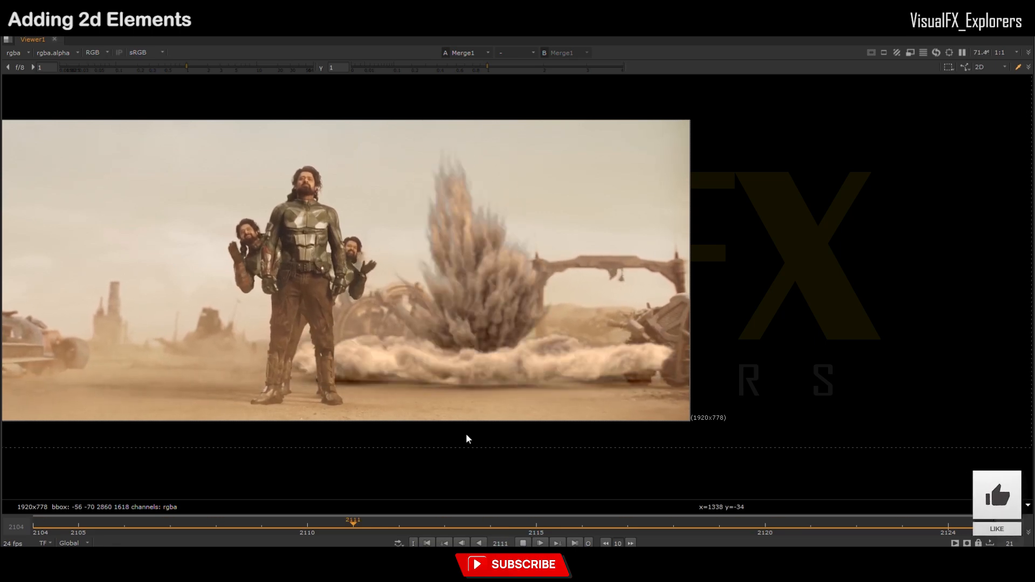
key("space")
scroll(460, 444, "down", 2)
left_click(603, 520)
left_click_drag(602, 519, 487, 522)
left_click(589, 521)
mouse_move(589, 521)
left_mouse_down()
mouse_move(270, 512)
mouse_move(199, 521)
mouse_move(604, 520)
left_mouse_up()
Step: Merge the atmospheric smoke element over the Merge1 composite with a new over Merge node and view the result
scroll(847, 410, "down", 3)
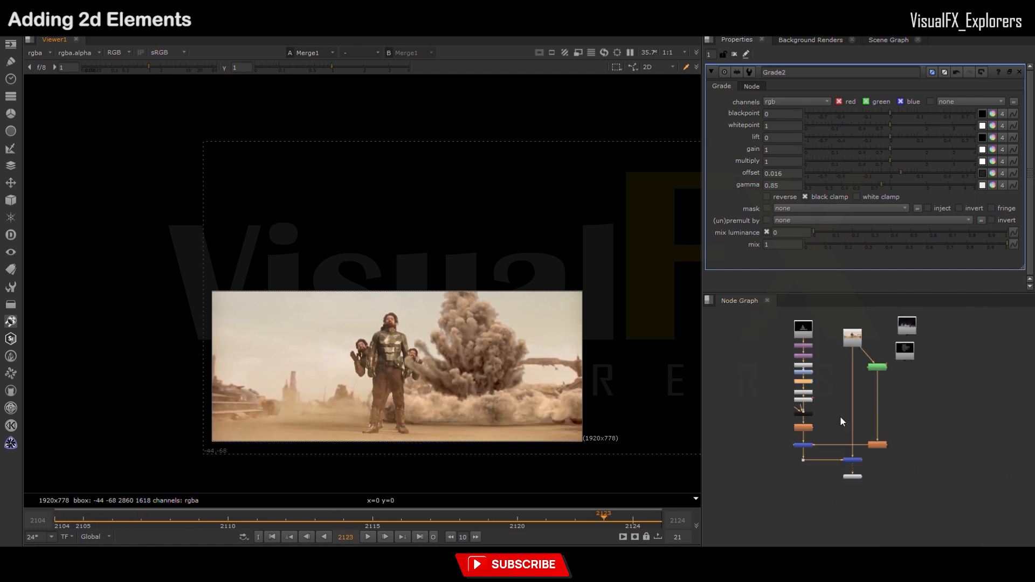
key("m")
scroll(882, 472, "up", 3)
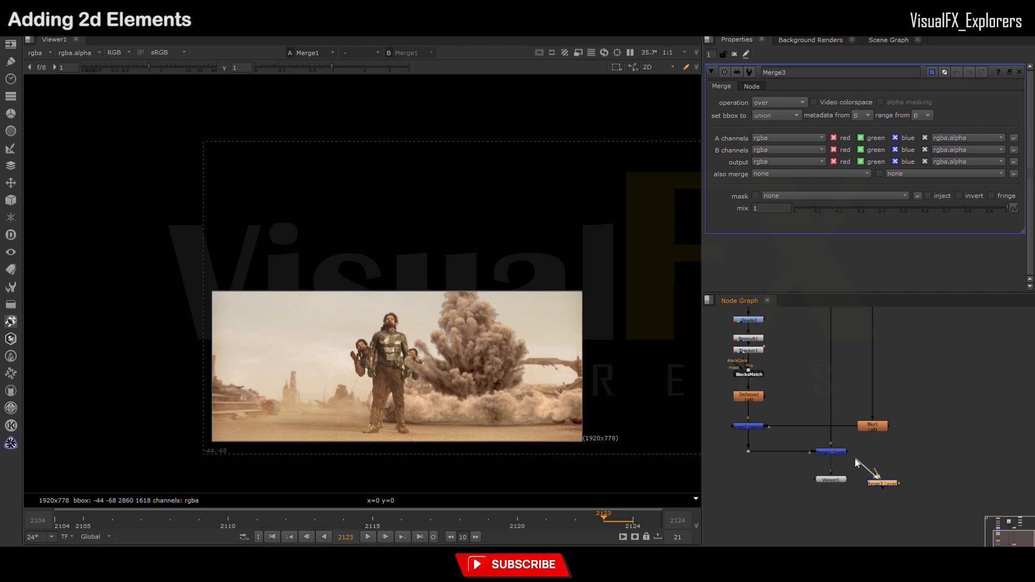
left_click_drag(874, 466, 833, 451)
scroll(865, 494, "down", 2)
left_click_drag(877, 496, 884, 511)
key("1")
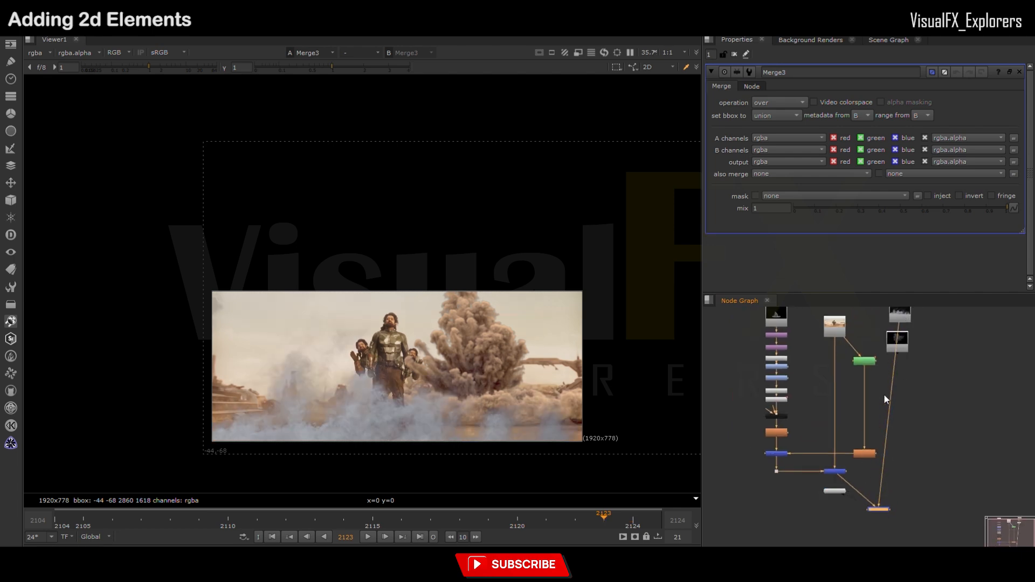
Step: Insert a Transform on the smoke branch, scale the smoke to 1.2 and move it slightly down and left
left_click(889, 400)
key("t")
left_click_drag(888, 400, 888, 395)
mouse_move(403, 374)
left_mouse_down()
mouse_move(432, 366)
mouse_move(398, 373)
left_mouse_up()
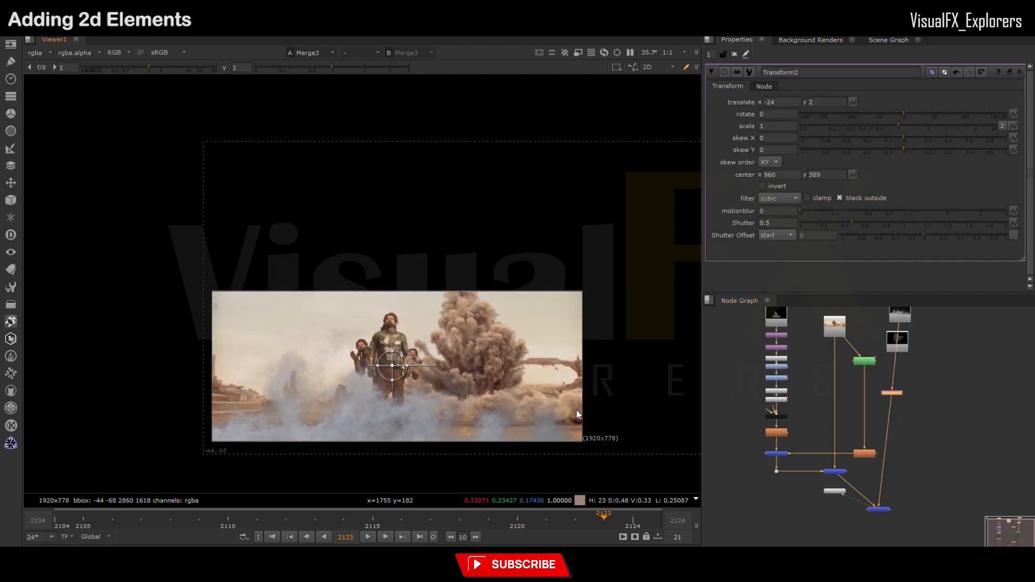
left_click(907, 128)
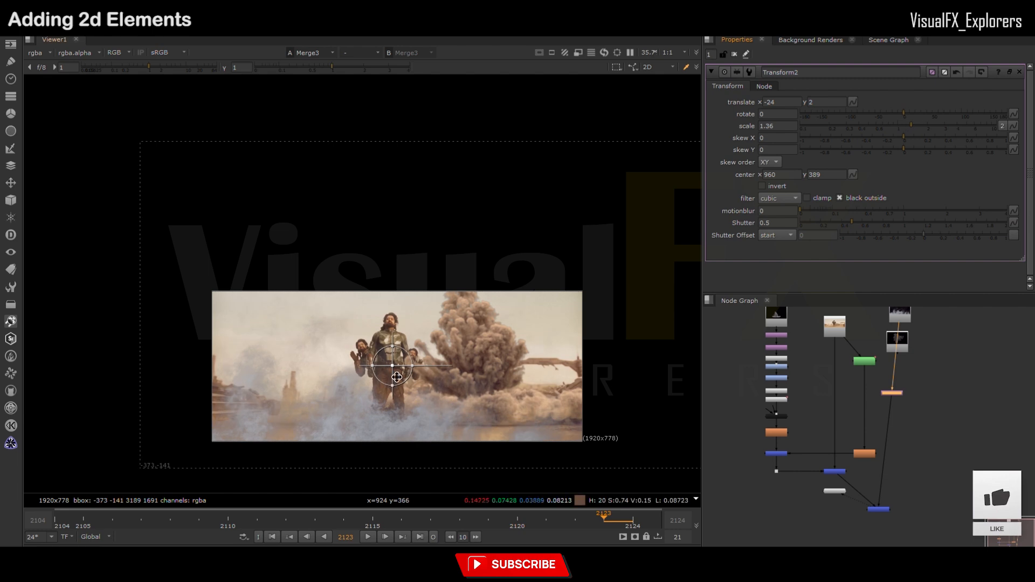
left_click_drag(392, 367, 378, 376)
Step: Add a Grade node below the smoke's Transform and tint its gain to a warm dust colour (1.435, 0.943386, 0.5166)
left_click(882, 408)
key("g")
left_click_drag(893, 393, 900, 410)
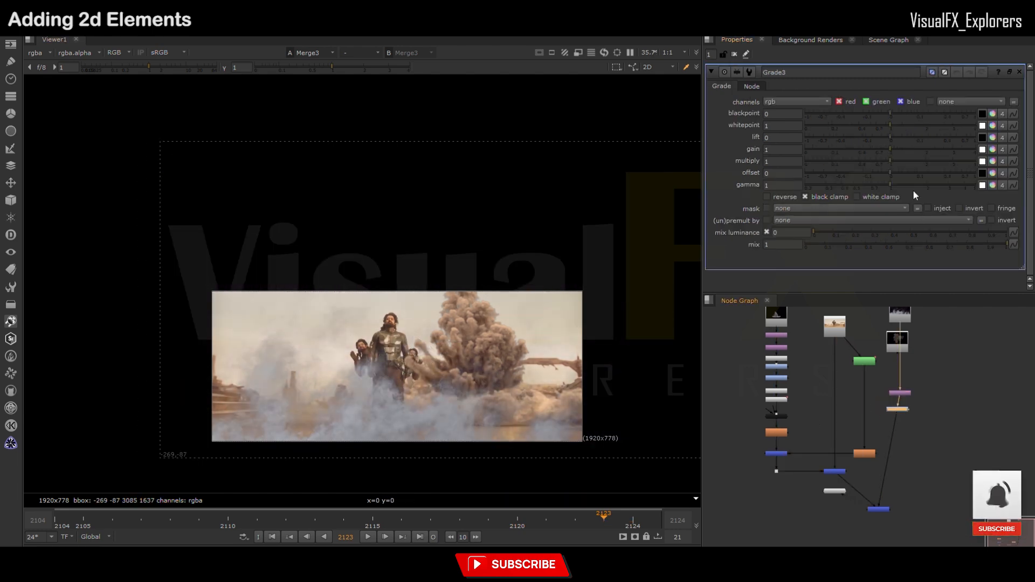
left_click_drag(809, 253, 898, 263)
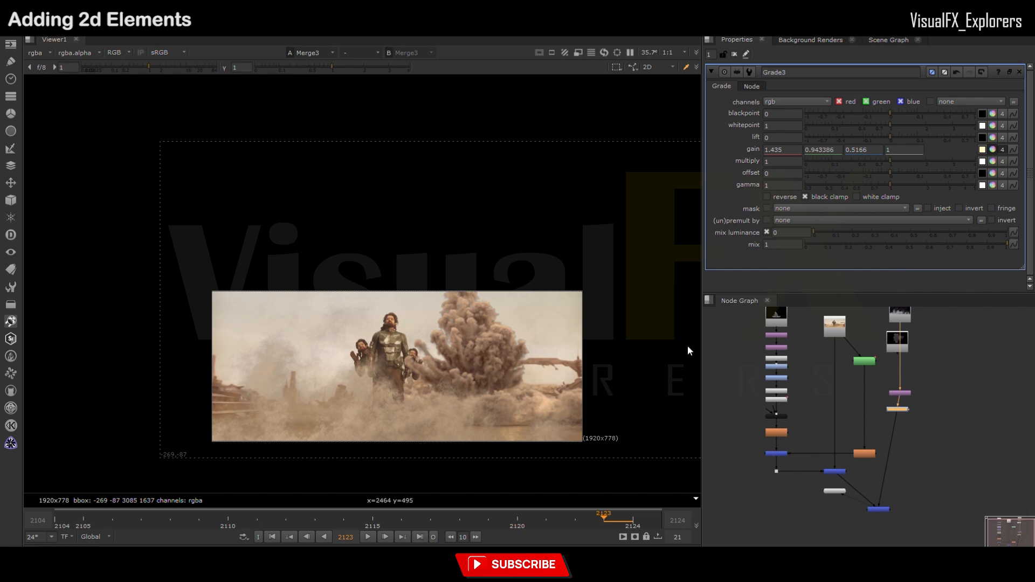
Step: Move the smoke to translate x 170, y 84, close the node properties and play the shot from frame 2104
left_click(62, 521)
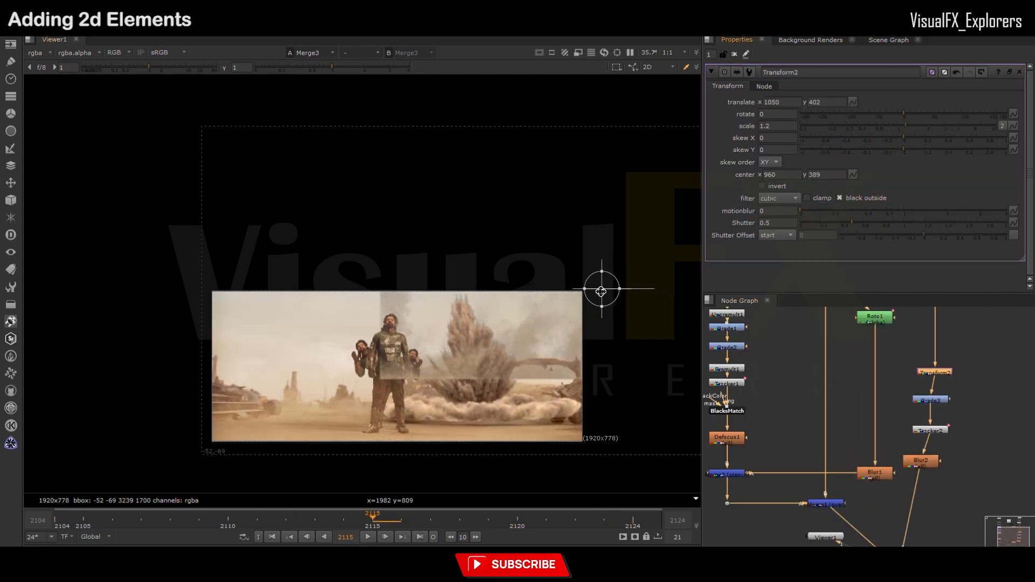
left_click_drag(601, 289, 435, 355)
left_click(63, 521)
left_click(370, 536)
key("ctrl+shift+a")
scroll(406, 358, "up", 1)
middle_click_drag(425, 386, 409, 342)
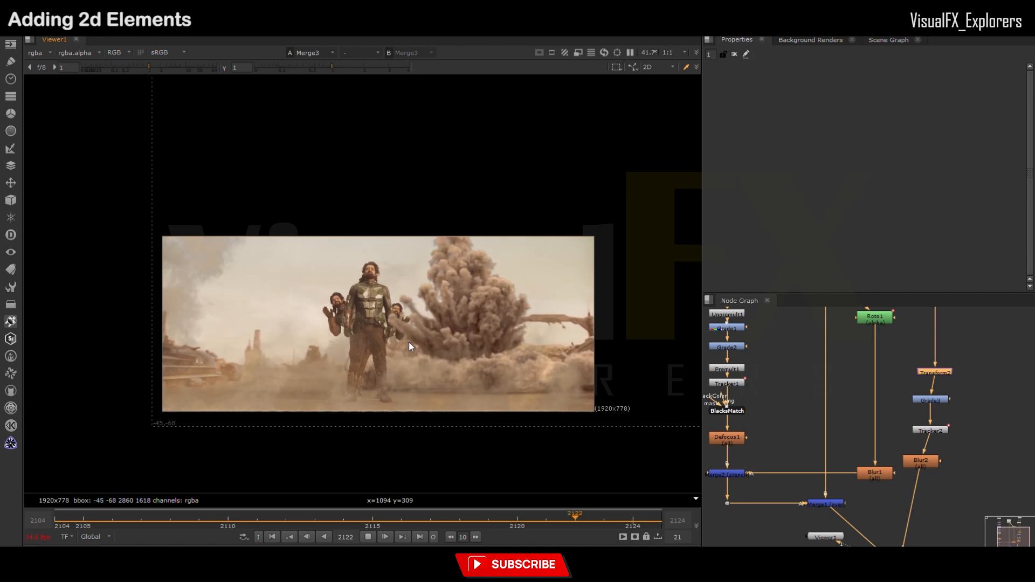
Step: At frame 2121, set the smoke Transform's scale to 2.2 and translate to x 518, y 452, and play back
left_click_drag(375, 526, 545, 516)
double_click(934, 373)
left_click_drag(915, 124, 930, 127)
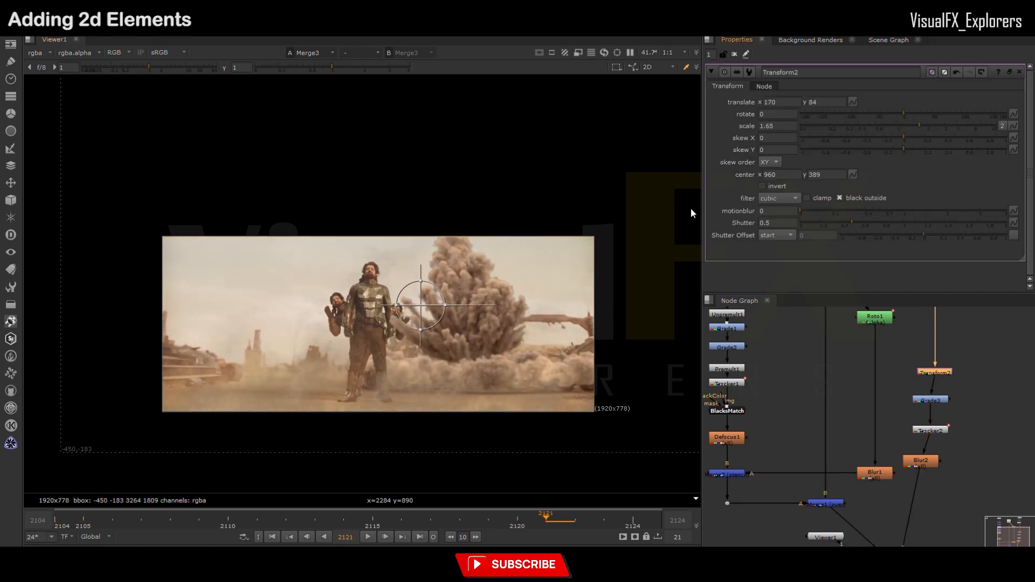
left_click_drag(425, 313, 503, 231)
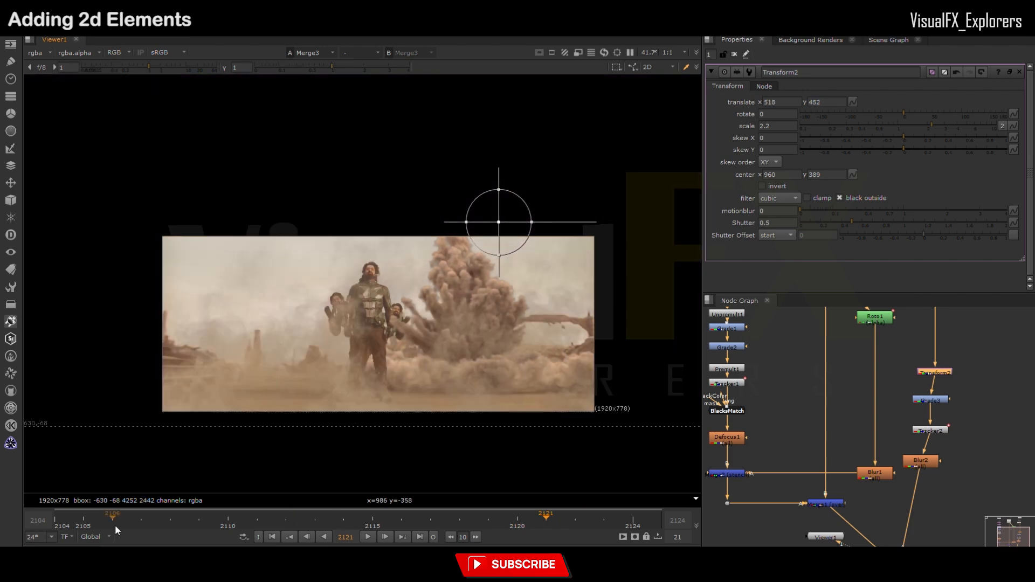
left_click(116, 531)
left_click(368, 537)
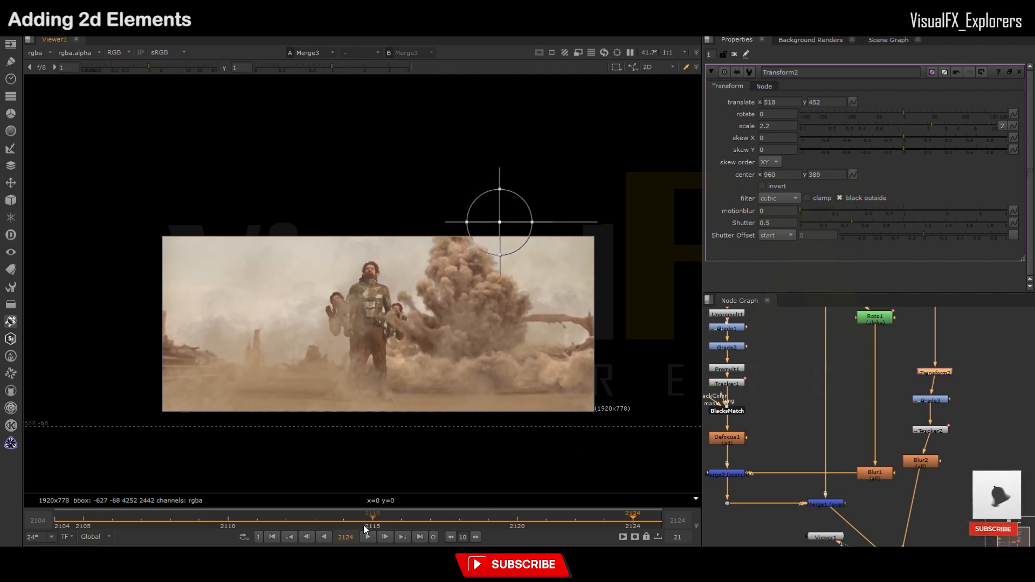
Step: Try the smoke at scale 3.9, then set it to scale 1.95 with translate x 858, y 384
left_click_drag(500, 231, 532, 112)
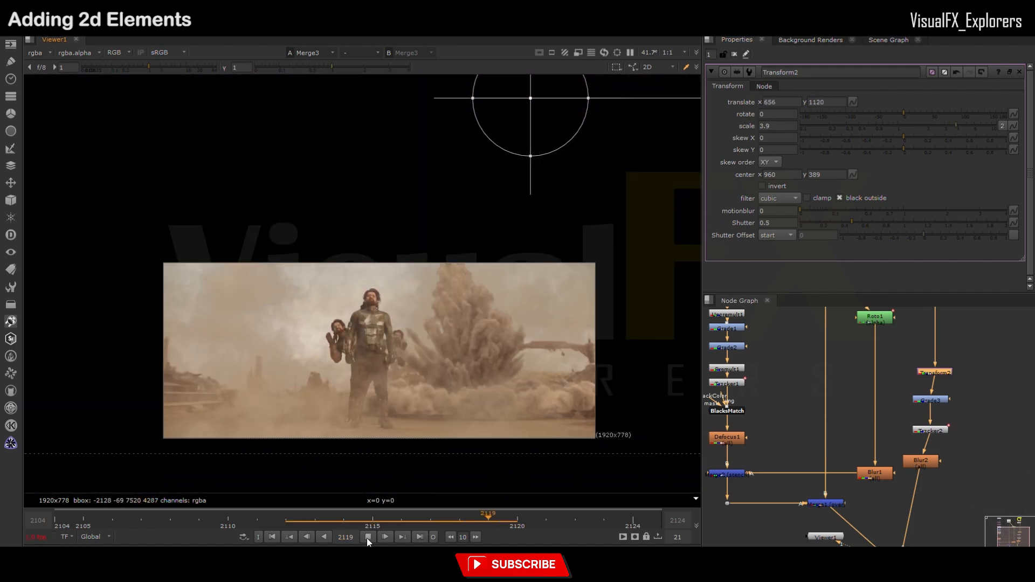
left_click(368, 538)
left_click(926, 126)
left_click_drag(535, 109, 581, 275)
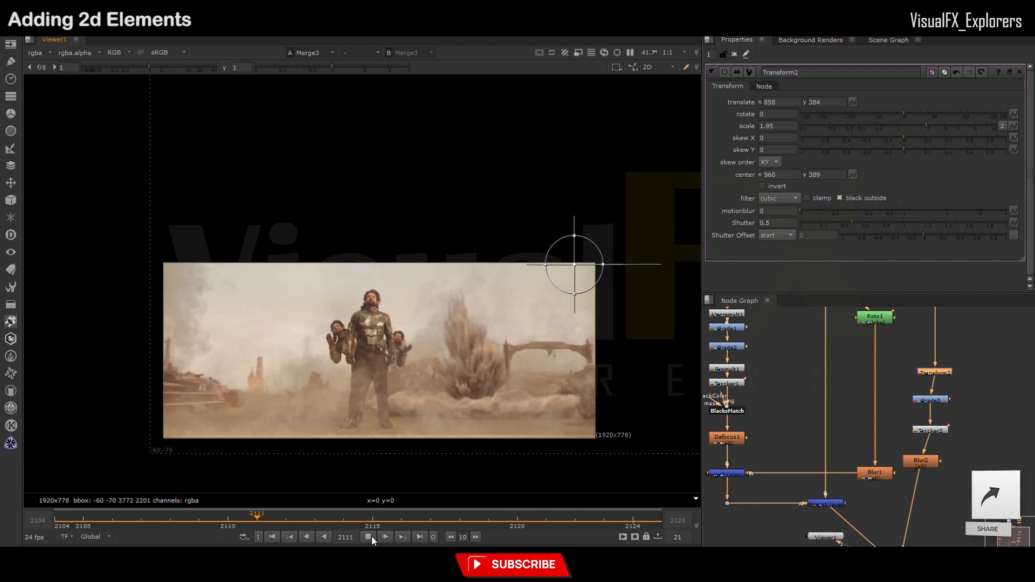
Step: Insert a new Merge node between Blur2 and Merge3 and pull out its A input for a mask
middle_click_drag(889, 507, 878, 419)
key("m")
left_click(938, 412)
left_click_drag(878, 420, 941, 414)
Step: Add a Roto node to the new merge, draw a loose Bezier over the man's upper body and wreckage side, and feather it
key("o")
left_click(107, 236)
left_click(399, 280)
left_click(304, 226)
key("Return")
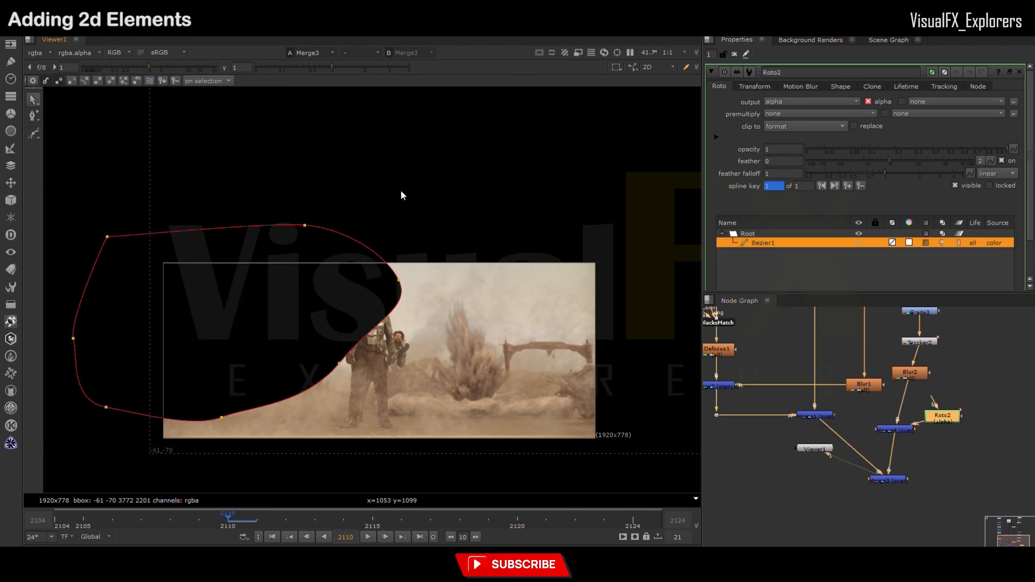
key("e")
key("e")
key("e")
key("e")
key("e")
Step: Set the Merge4 operation to stencil and play back the composite
double_click(895, 429)
left_click(784, 102)
left_click(789, 345)
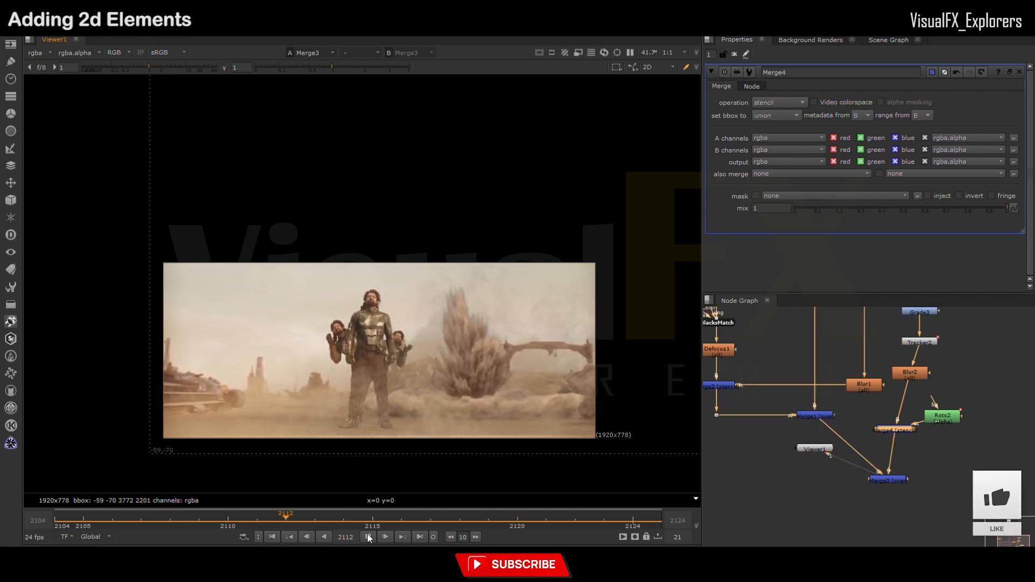
left_click(368, 537)
Step: Reposition the explosion in Transform1 to translate x 492, y 166, play the shot and close the node properties
middle_click_drag(719, 315, 765, 414)
double_click(770, 334)
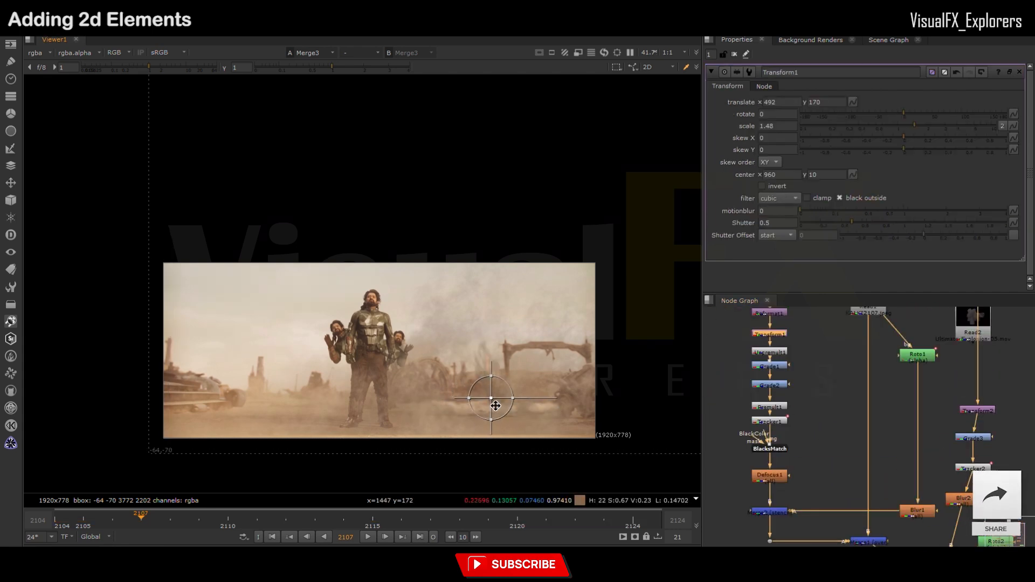
left_click(369, 538)
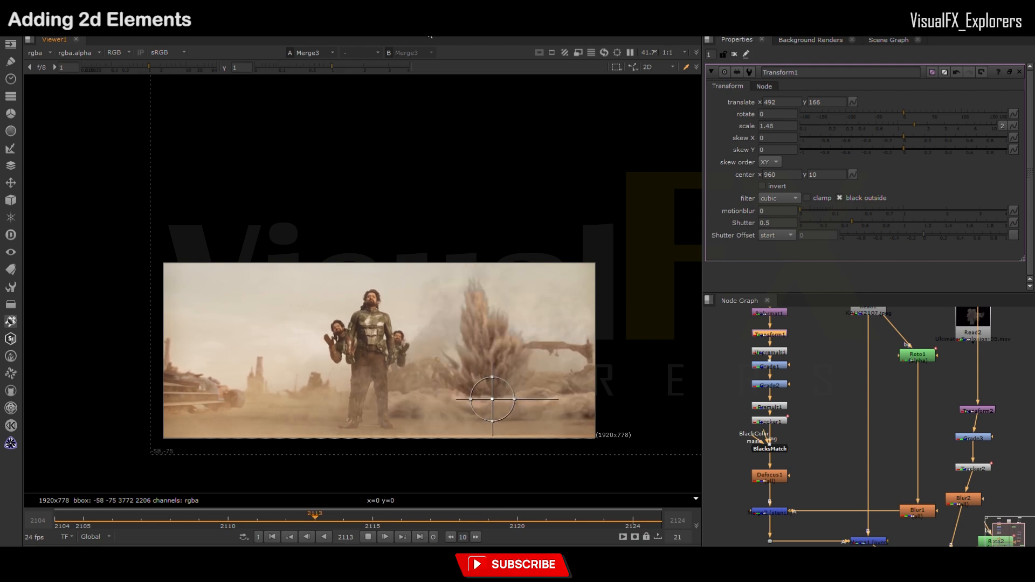
left_click(368, 538)
left_click(734, 54)
Step: Add a Crop node with the format preset below Merge3, close its properties and play back the final composite
scroll(863, 485, "down", 1)
middle_click_drag(875, 534, 781, 385)
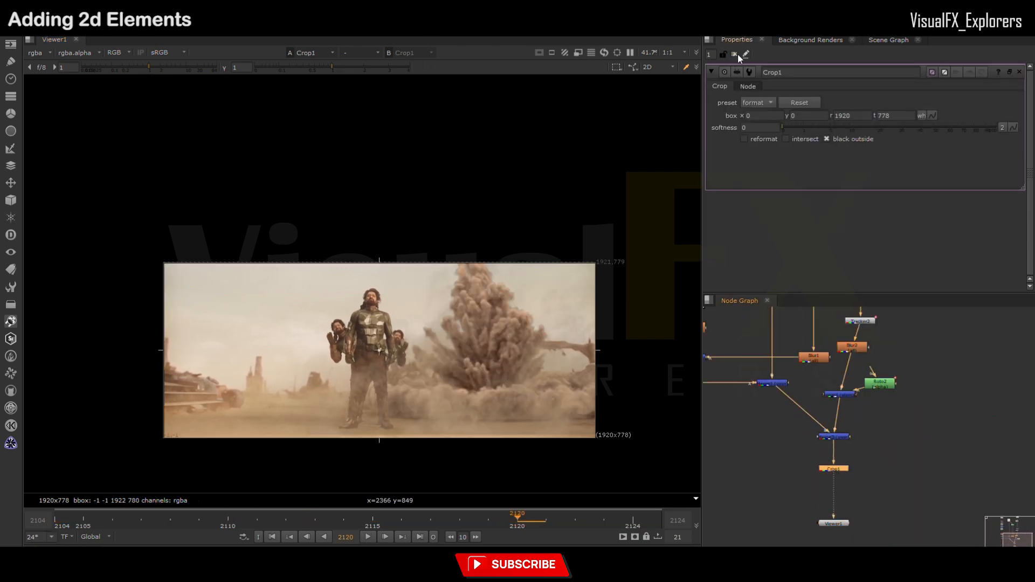
left_click(734, 54)
left_click(368, 536)
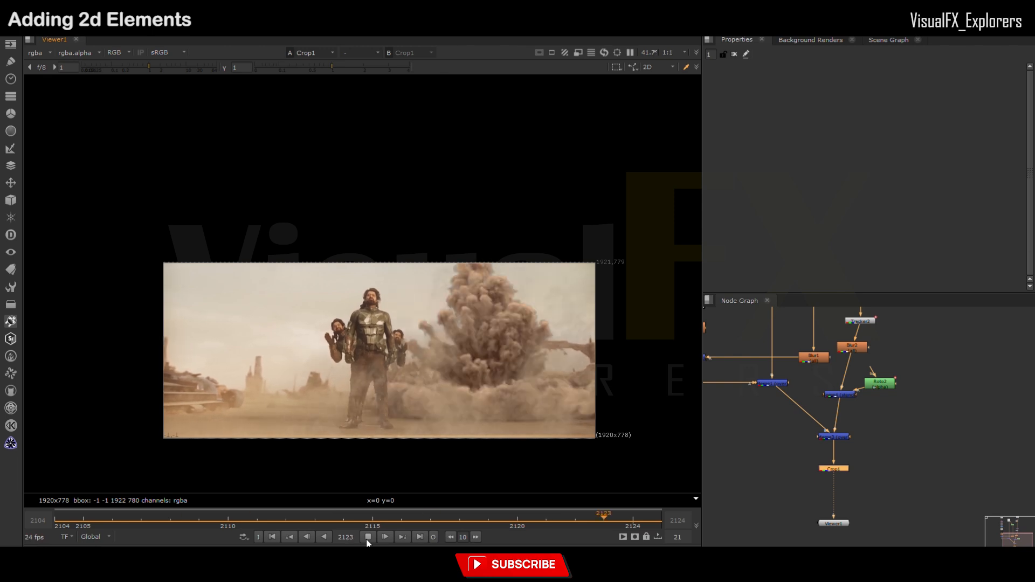
Step: Set the BlacksMatch default black to -0.053, -0.05, -0.031 and play back the shot
left_click(367, 539)
scroll(835, 424, "down", 2)
scroll(759, 394, "up", 3)
middle_click_drag(731, 325, 765, 393)
left_click_drag(736, 399, 803, 484)
double_click(777, 466)
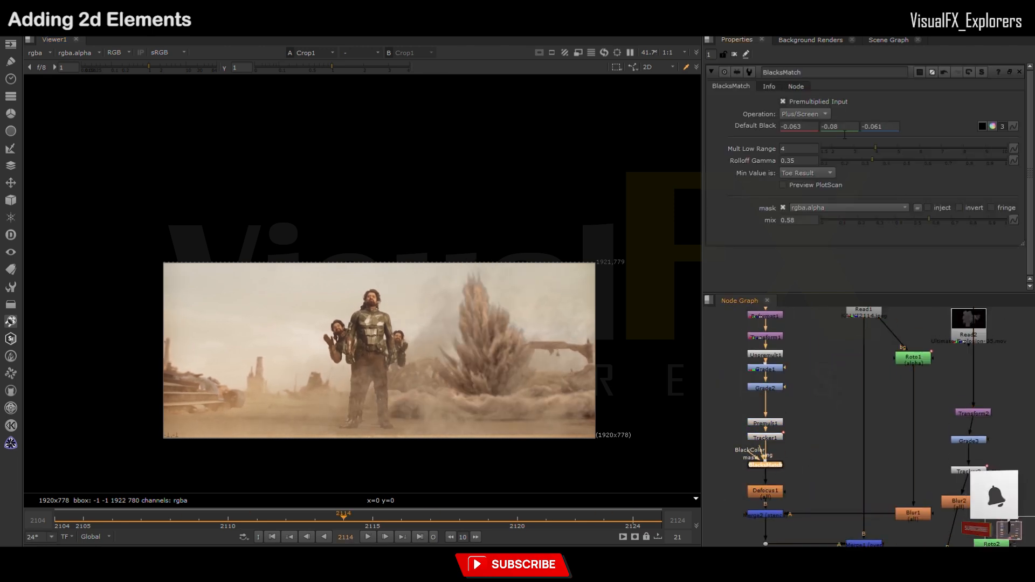
key("Left")
key("Up")
key("Up")
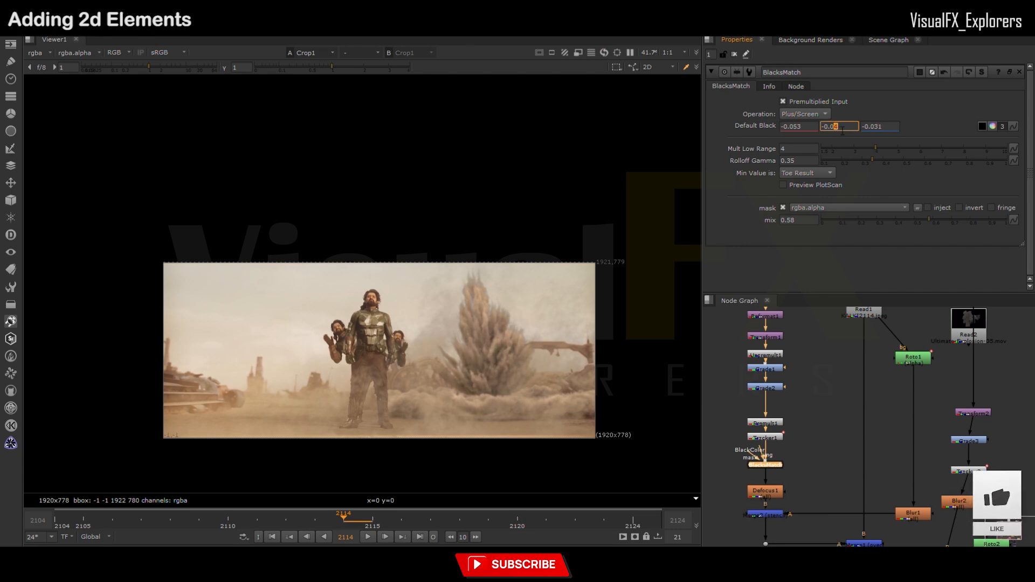
key("g")
key("g")
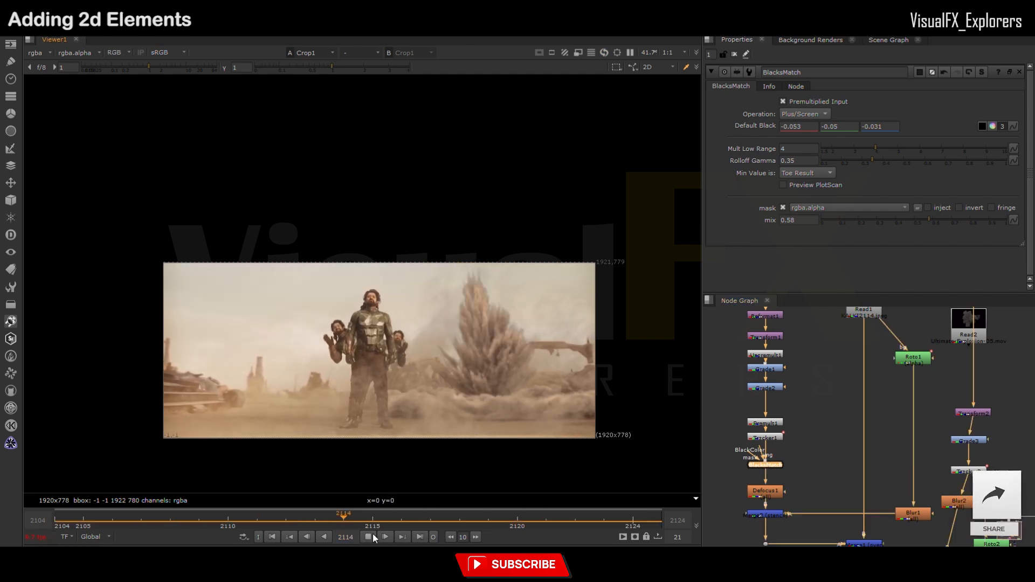
left_click(368, 536)
left_click_drag(437, 520, 344, 534)
Step: Insert a Grade node between Defocus1 and the stencil merge in the explosion branch
scroll(839, 465, "down", 5)
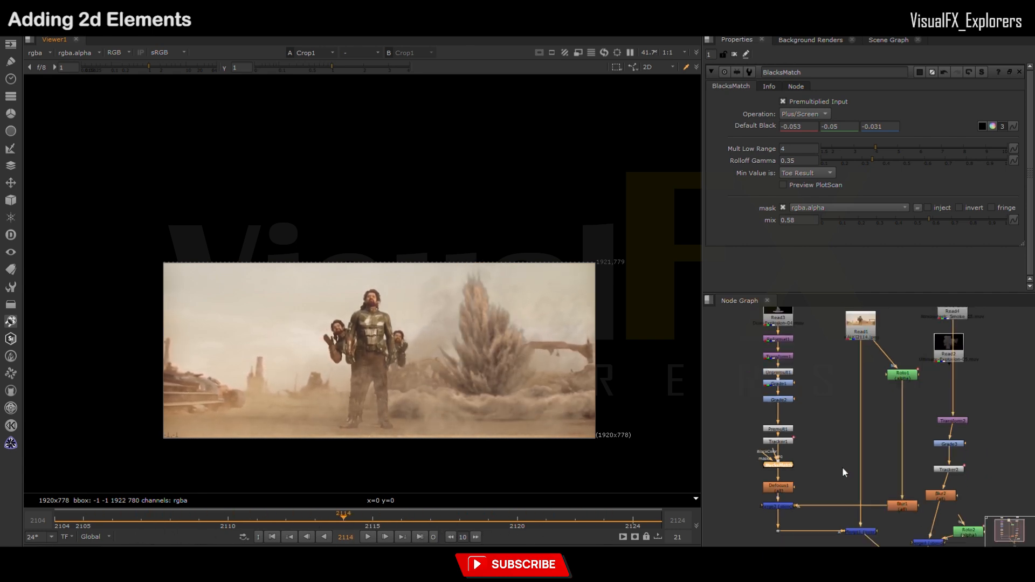
middle_click_drag(813, 491, 809, 402)
left_click_drag(876, 455, 876, 461)
scroll(787, 421, "up", 1)
left_click(789, 425)
key("g")
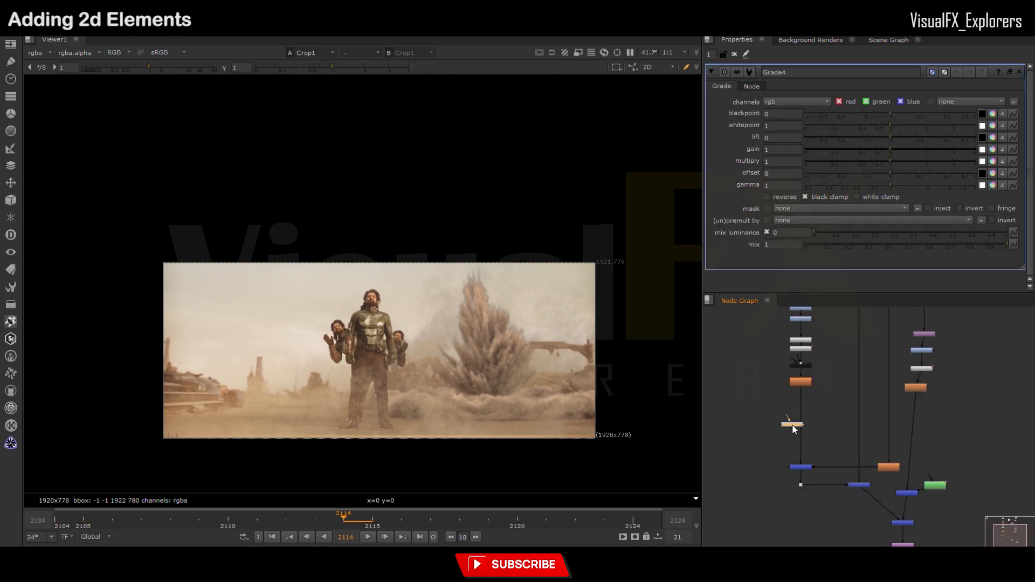
left_click_drag(790, 426, 804, 425)
Step: Mask the new Grade with a Roto node, draw a feathered Bezier over the dust on the ground below the explosion, and close the properties
left_click(772, 418)
key("o")
scroll(470, 400, "up", 1)
left_click(429, 378)
left_click(370, 376)
left_click(359, 391)
left_click(401, 405)
left_click(457, 398)
left_click(528, 403)
left_click(603, 398)
left_click(633, 393)
left_click_drag(316, 357, 687, 473)
left_click(734, 54)
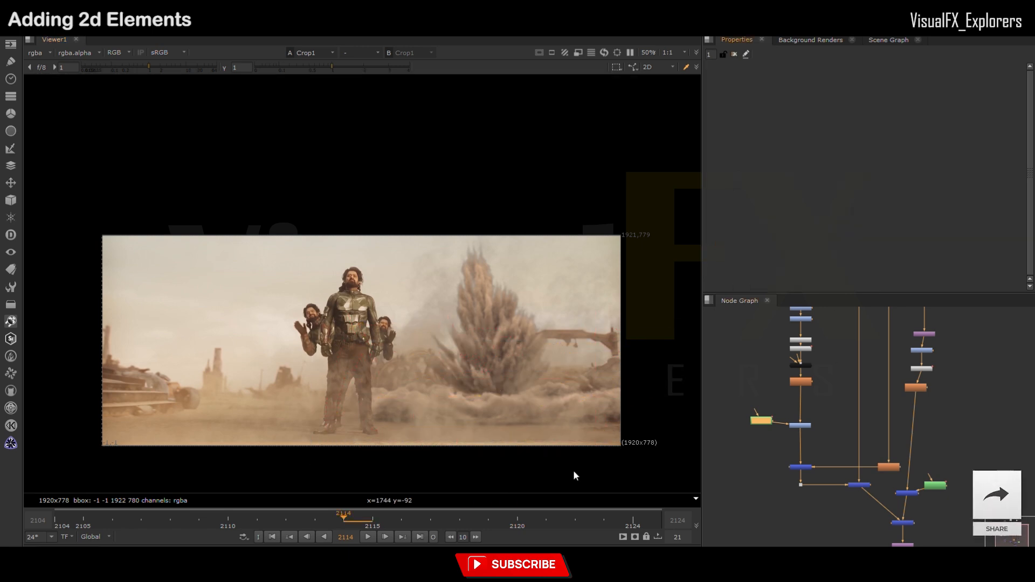
Step: Set the Grade4 gain to 0.72, 0.60535, 0.490701 and play back the composite
double_click(800, 425)
left_click_drag(853, 257, 898, 263)
left_click_drag(810, 266, 812, 266)
left_click_drag(937, 261, 922, 262)
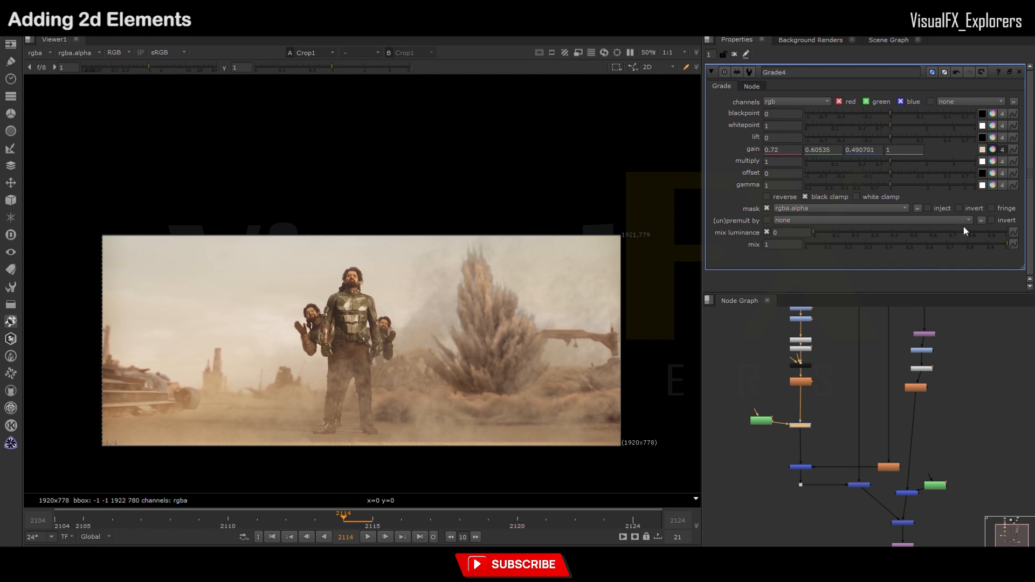
left_click(368, 537)
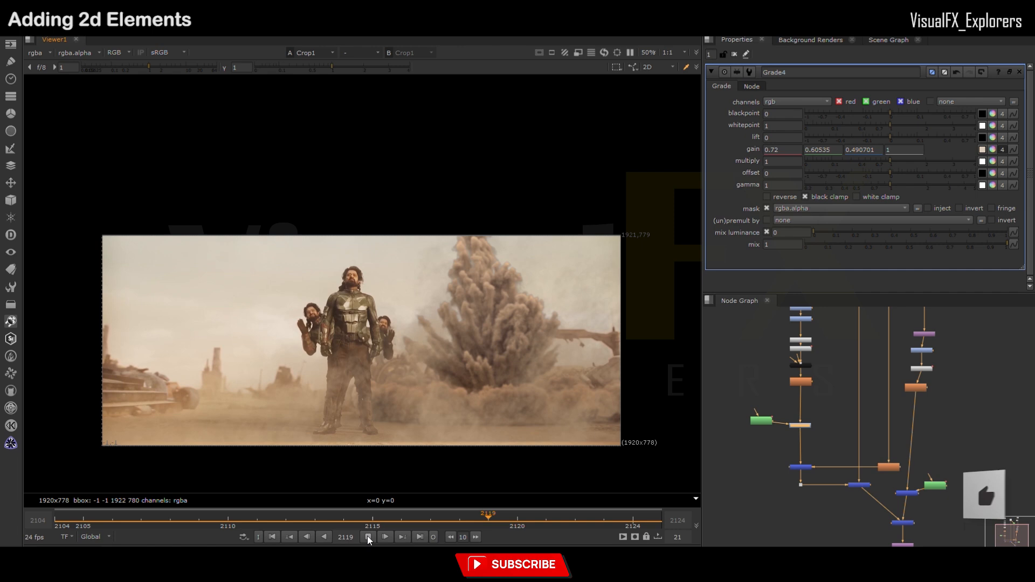
left_click(368, 537)
left_click_drag(435, 526, 503, 529)
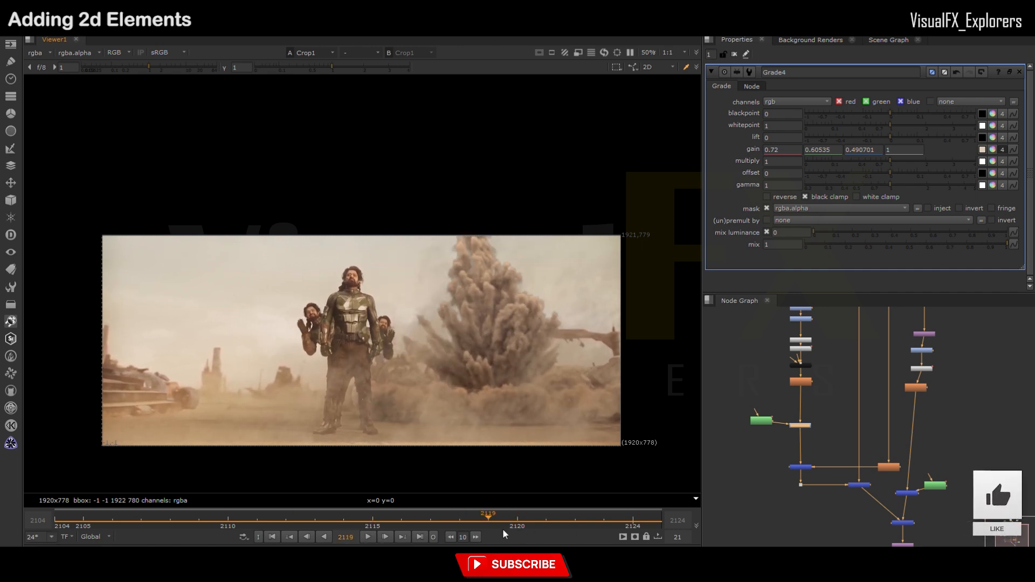
Step: Tidy the lower node graph by aligning the final merge under the plate branch and routing the smoke branch into it through a dot
scroll(820, 447, "up", 1)
scroll(822, 487, "down", 1)
middle_click_drag(822, 487, 812, 409)
left_click_drag(764, 406, 998, 544)
scroll(822, 414, "up", 4)
left_click_drag(880, 424, 940, 477)
scroll(881, 465, "down", 4)
left_click_drag(956, 465, 979, 466)
left_click_drag(926, 501, 883, 502)
scroll(865, 454, "down", 3)
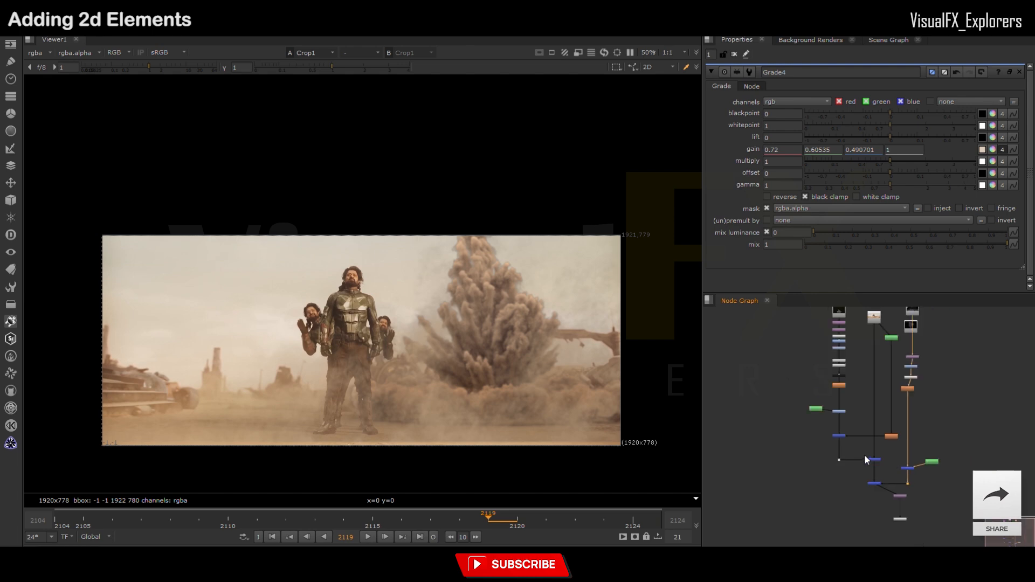
Step: Insert a ColorSmear node below the explosion's stencil merge and play back the result
middle_click_drag(852, 448, 847, 475)
scroll(841, 471, "up", 6)
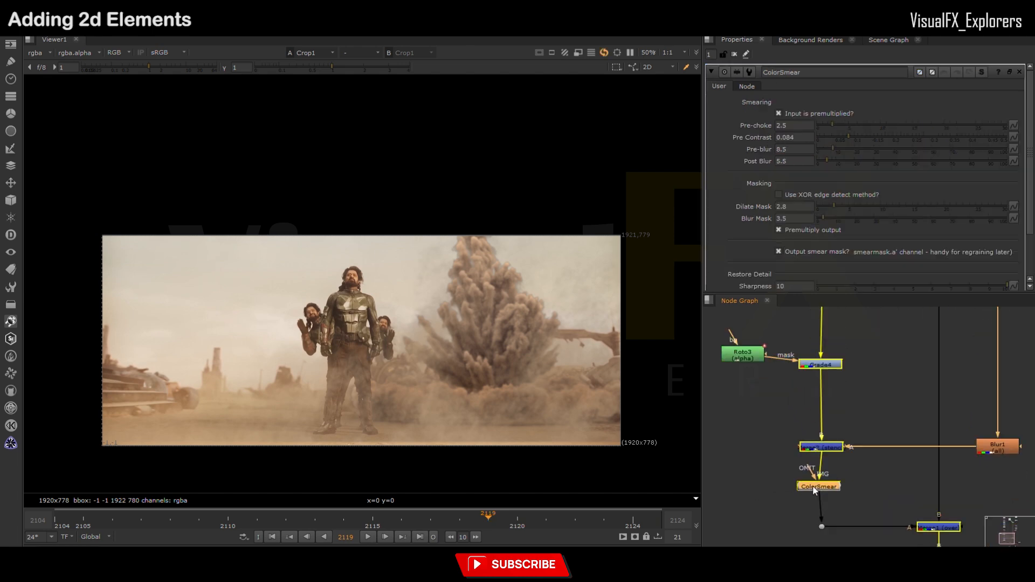
left_click(368, 537)
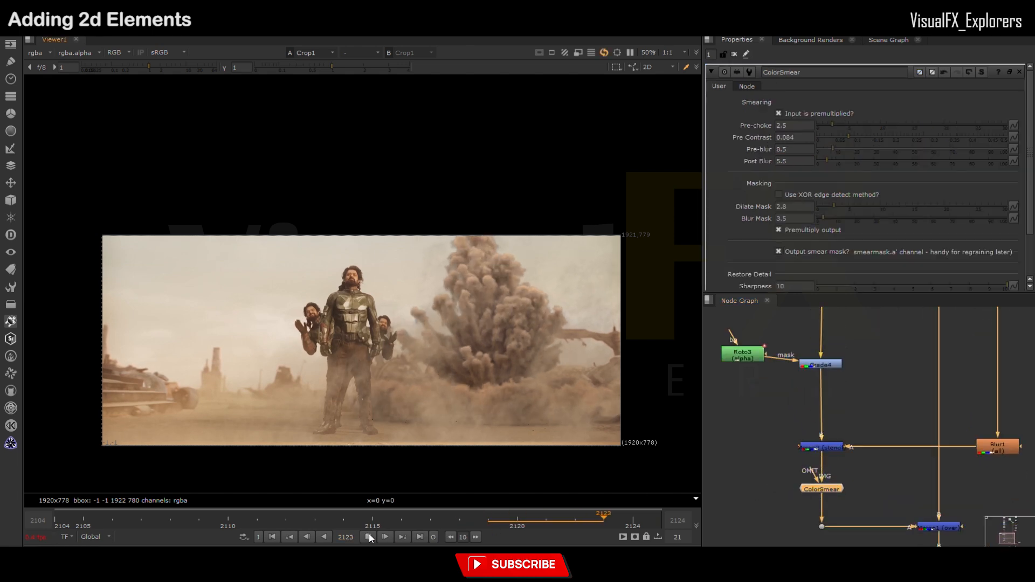
left_click(368, 537)
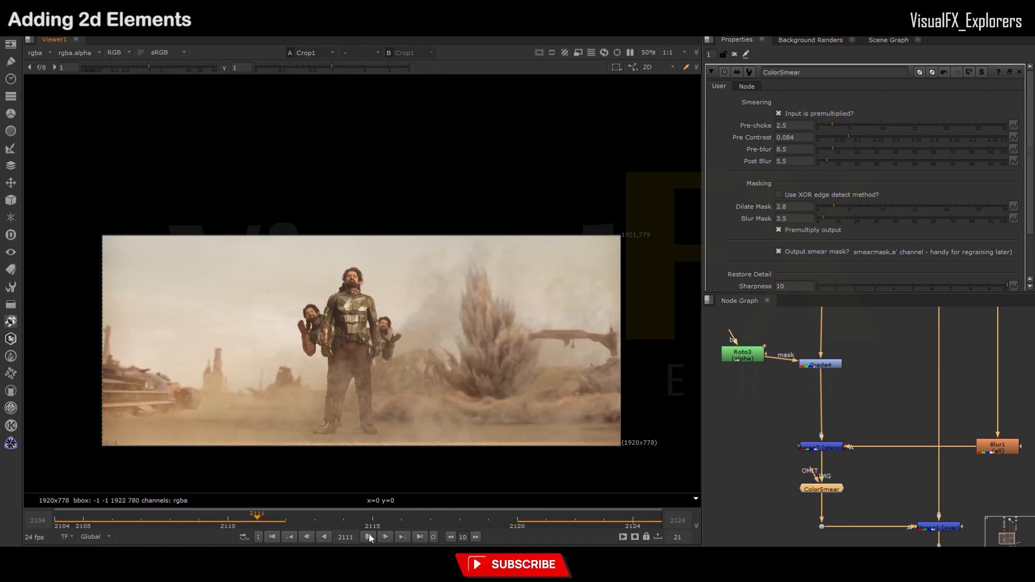
left_click_drag(375, 525, 453, 525)
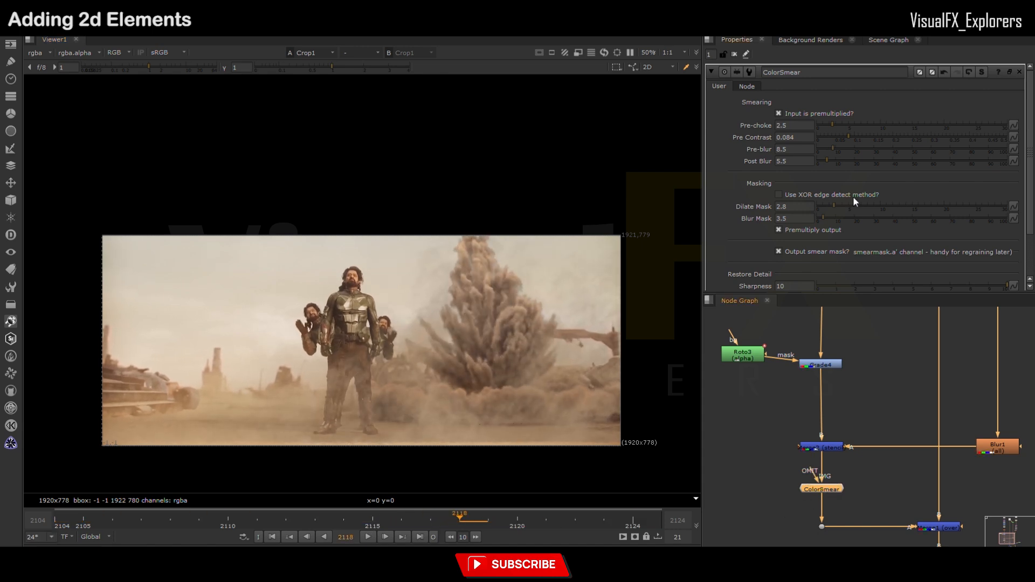
Step: Set the ColorSmear blur mask to 26, dilate mask to 11.8 and pre-choke to 3.6, and play the shot
left_click(866, 218)
left_click(891, 206)
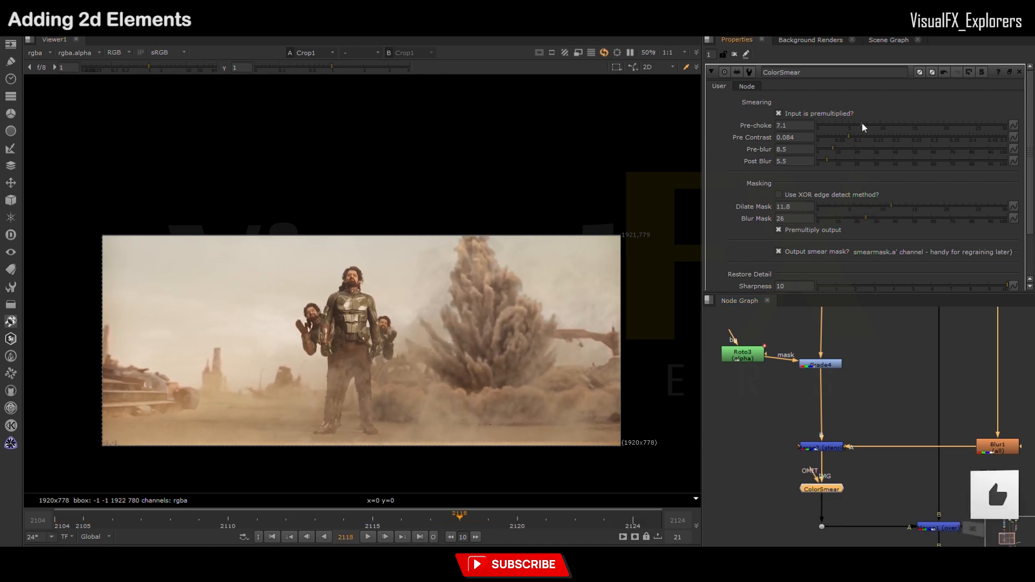
left_click(840, 125)
left_click(370, 538)
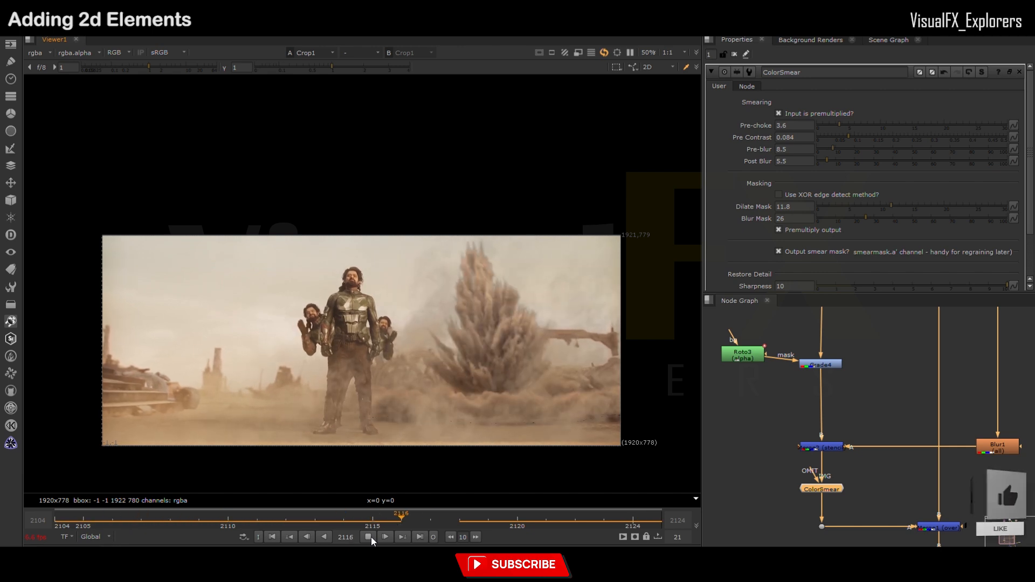
left_click(369, 537)
Step: Open Roto3 and keyframe its Bezier at frame 2107, shifting and slightly rotating it over the ground beside the man
double_click(742, 354)
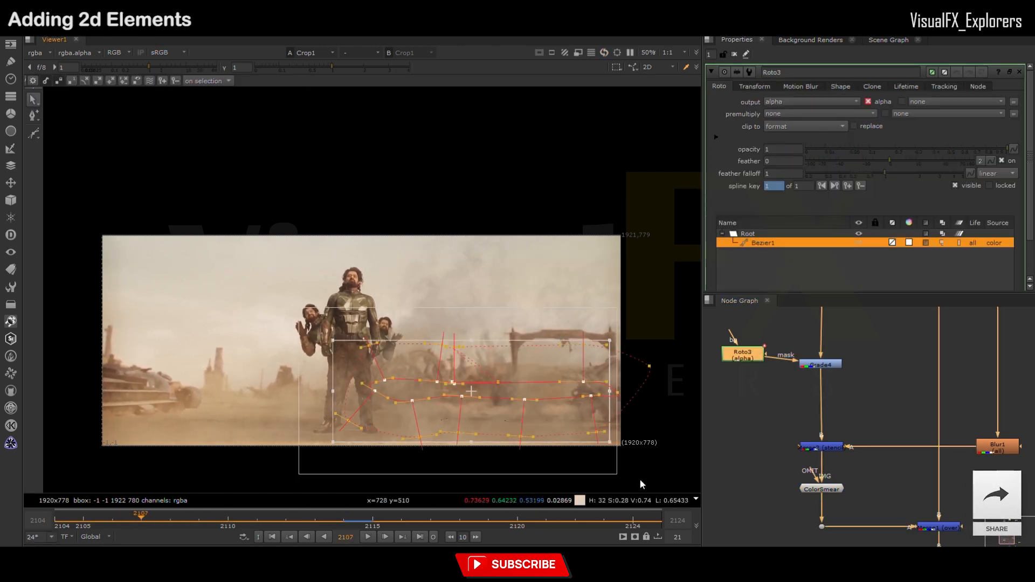
left_click(429, 408)
left_click_drag(618, 380, 628, 380)
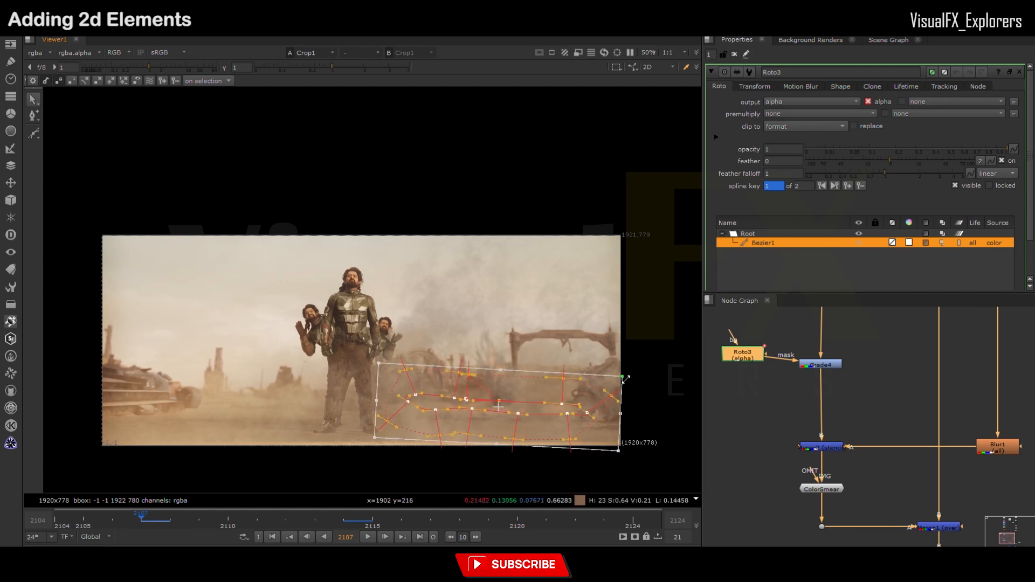
left_click(56, 519)
left_click(262, 518)
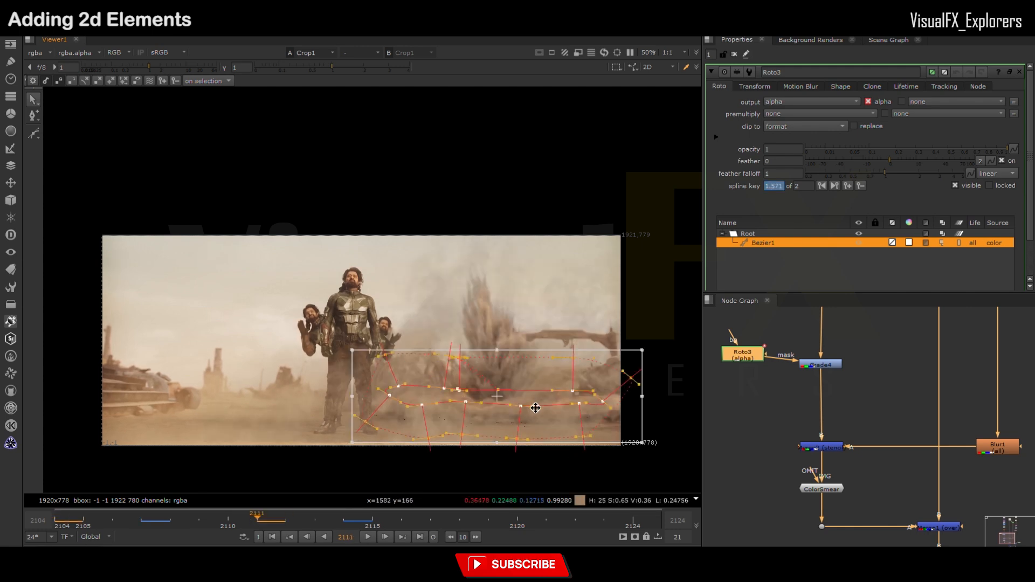
Step: Keyframe the Roto3 Bezier at frame 2111 with the shape lowered and widened beyond the frame edge, check other frames and close the properties
left_click_drag(299, 320, 758, 490)
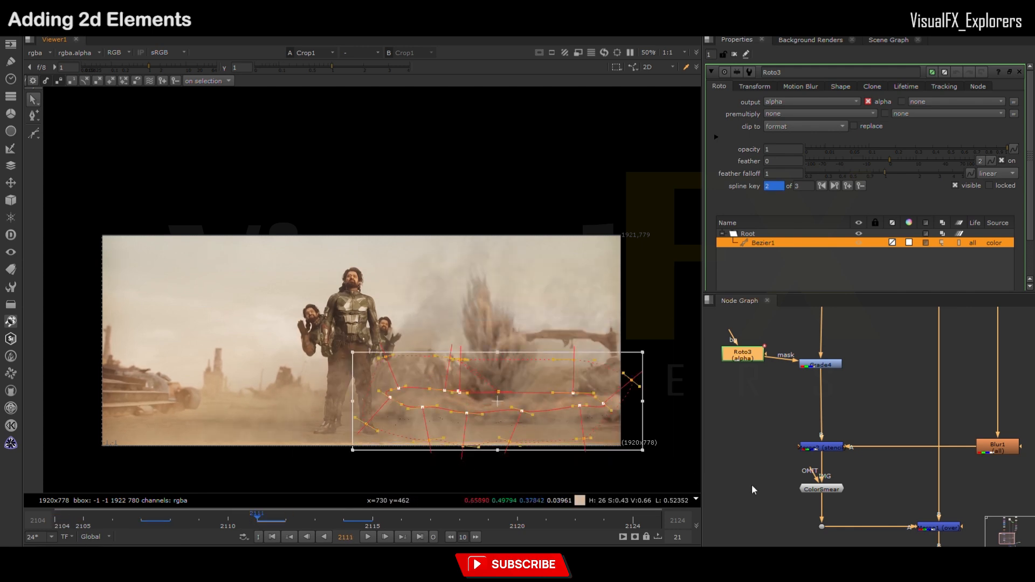
left_click(603, 457)
left_click_drag(281, 304, 799, 533)
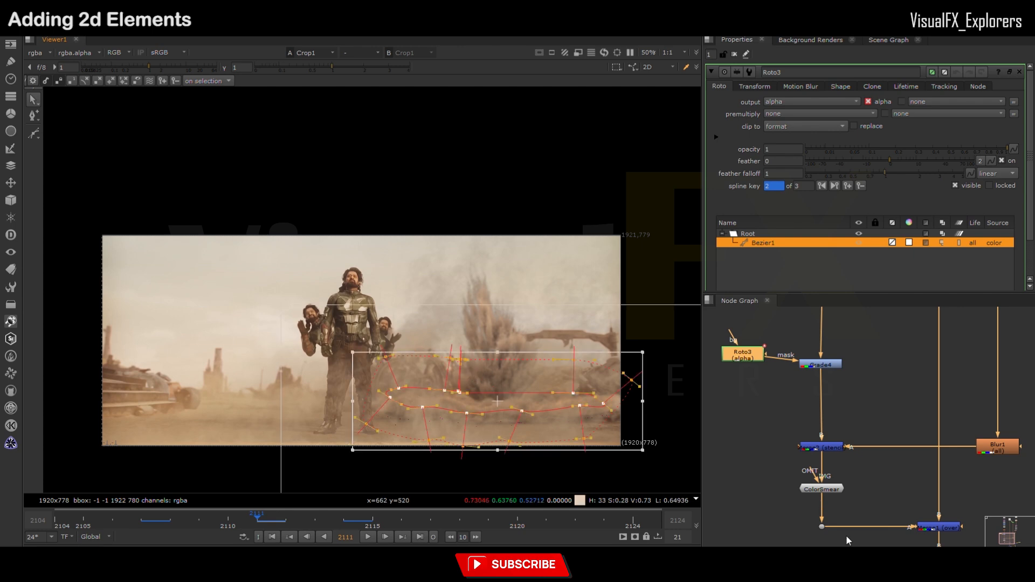
left_click_drag(643, 456, 670, 454)
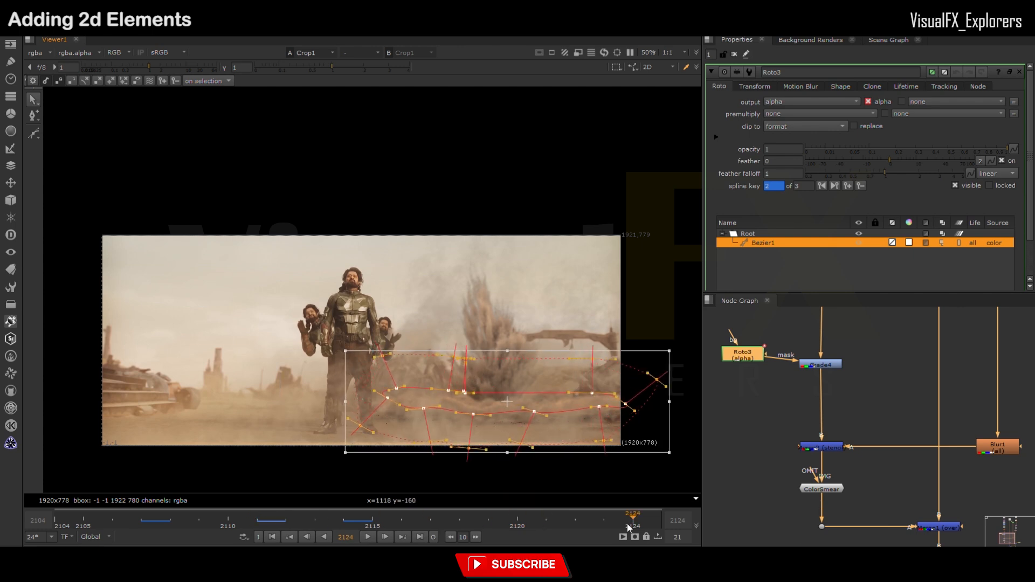
left_click(490, 521)
left_click(734, 54)
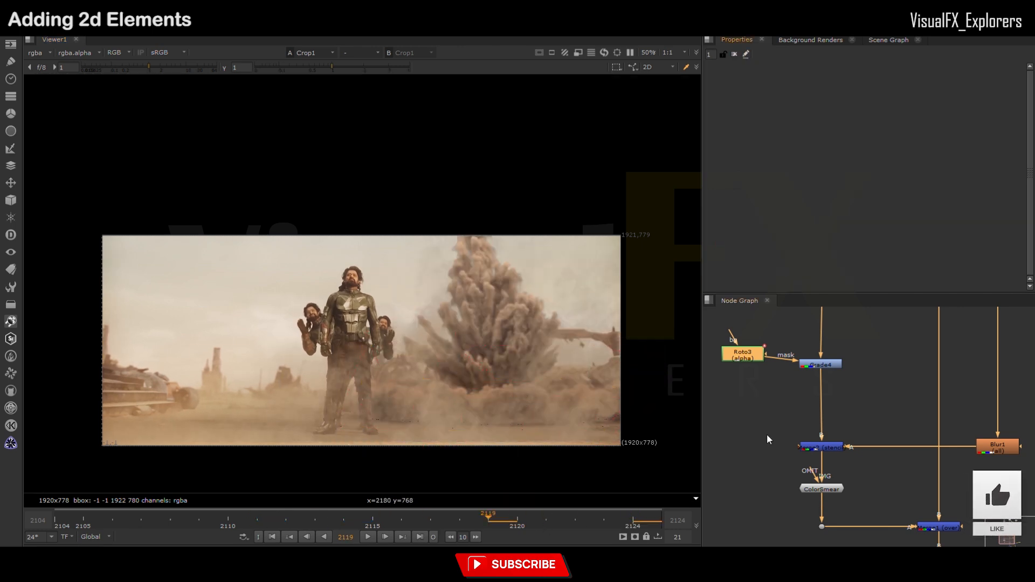
Step: Set the Grade4 gamma to 1.02 and multiply to 0.8, and play back the shot
double_click(822, 365)
left_click_drag(884, 184, 881, 160)
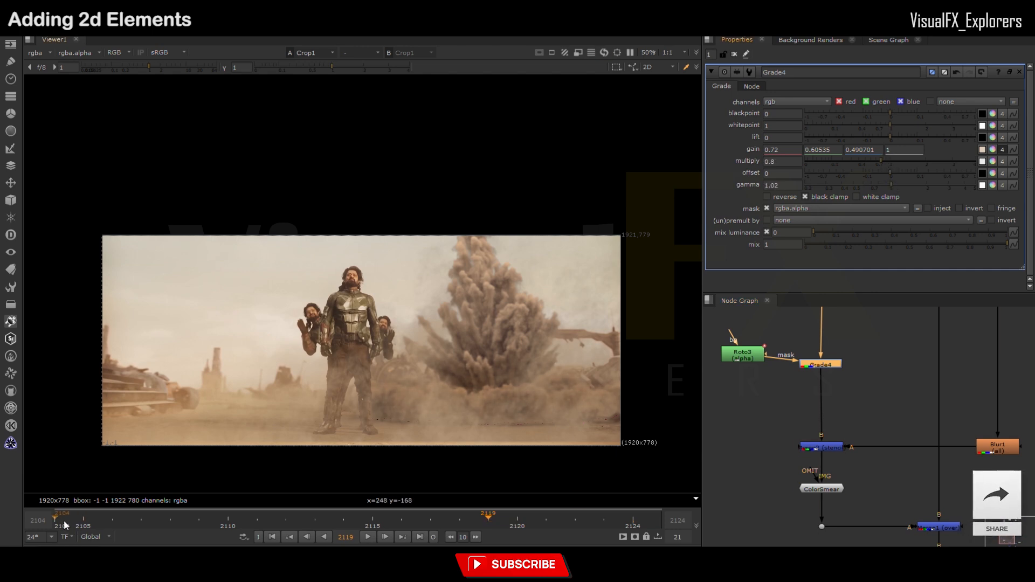
left_click(368, 537)
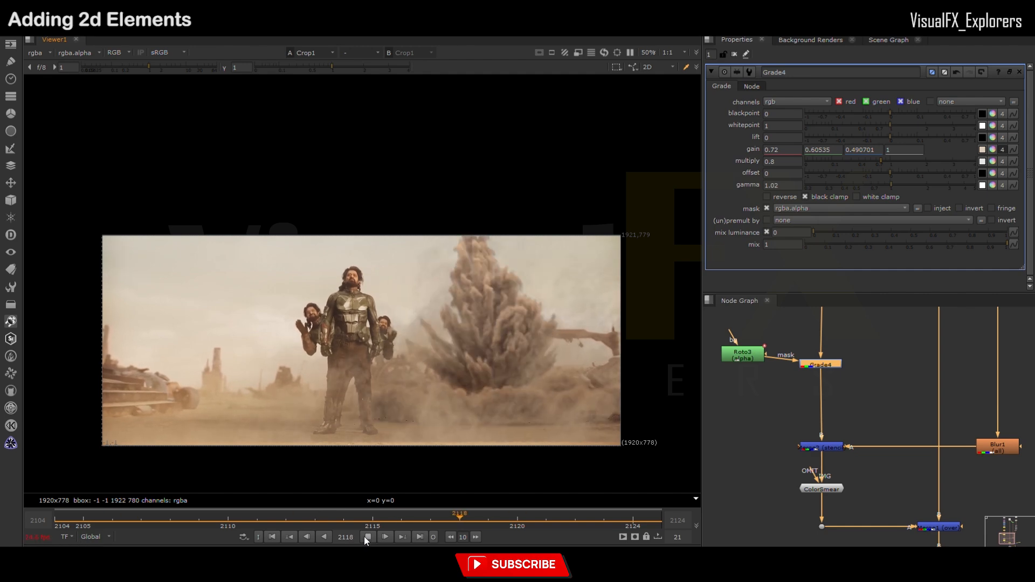
left_click(364, 537)
Step: Insert a second Grade node between Grade4 and the stencil merge
left_click(788, 401)
key("g")
left_click_drag(790, 405, 820, 409)
Step: Mask Grade5 with a new Roto node holding a widely feathered Bezier over the top of the explosion
left_click(776, 395)
key("o")
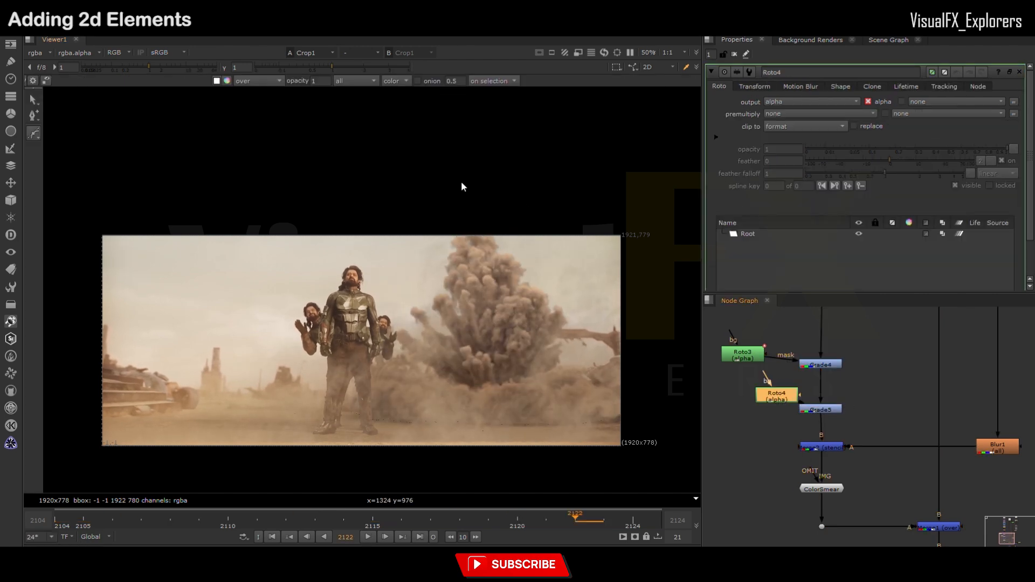
left_click_drag(459, 208, 440, 220)
left_click(459, 208)
key("e")
left_click_drag(487, 318, 511, 264)
key("e")
Step: Set the Grade5 gain to 0.99, 1.1, 1.21, 1.1, and check the Roto4 mask shape before closing its properties
double_click(820, 410)
left_click_drag(870, 150, 894, 157)
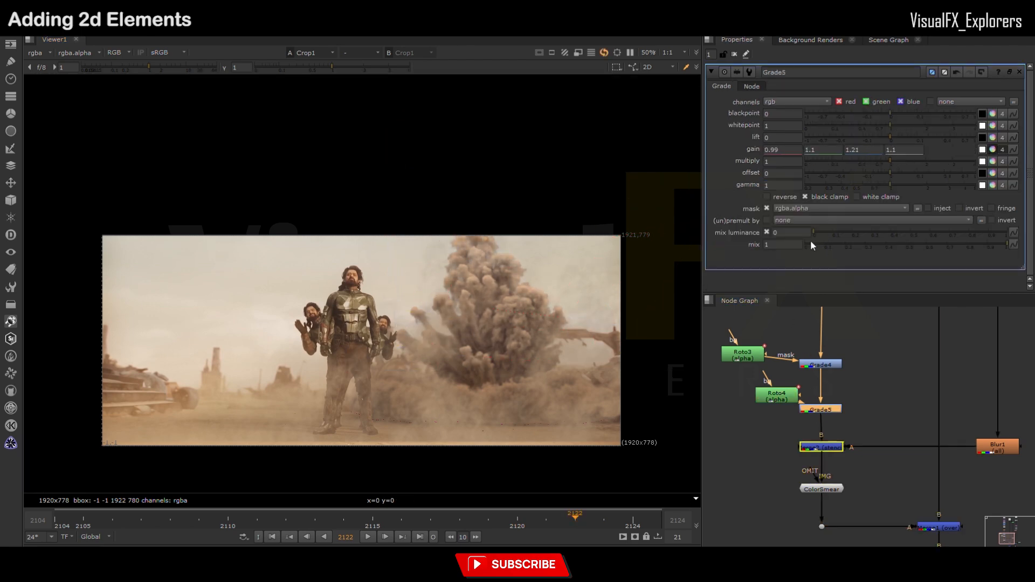
double_click(776, 395)
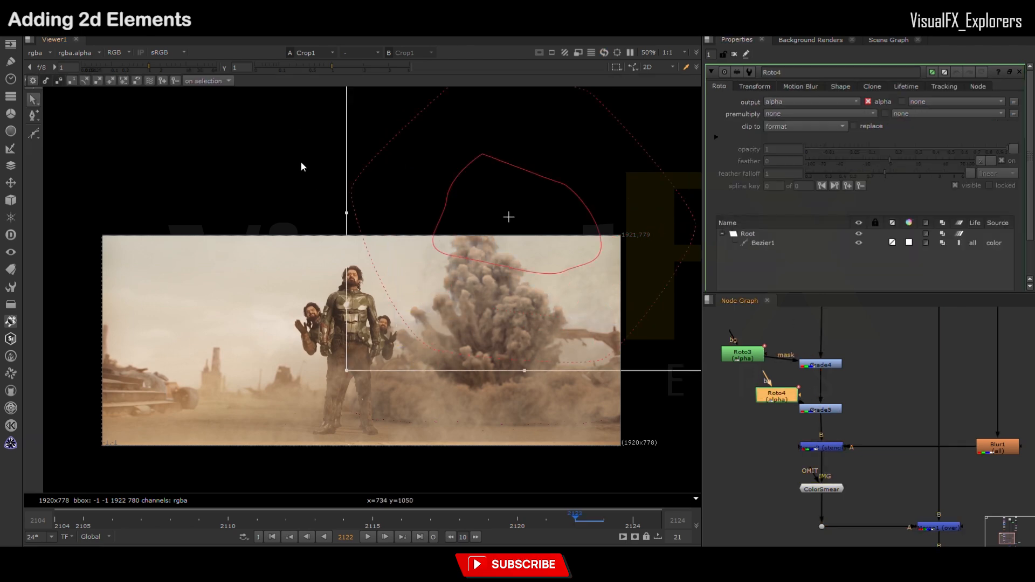
left_click(734, 54)
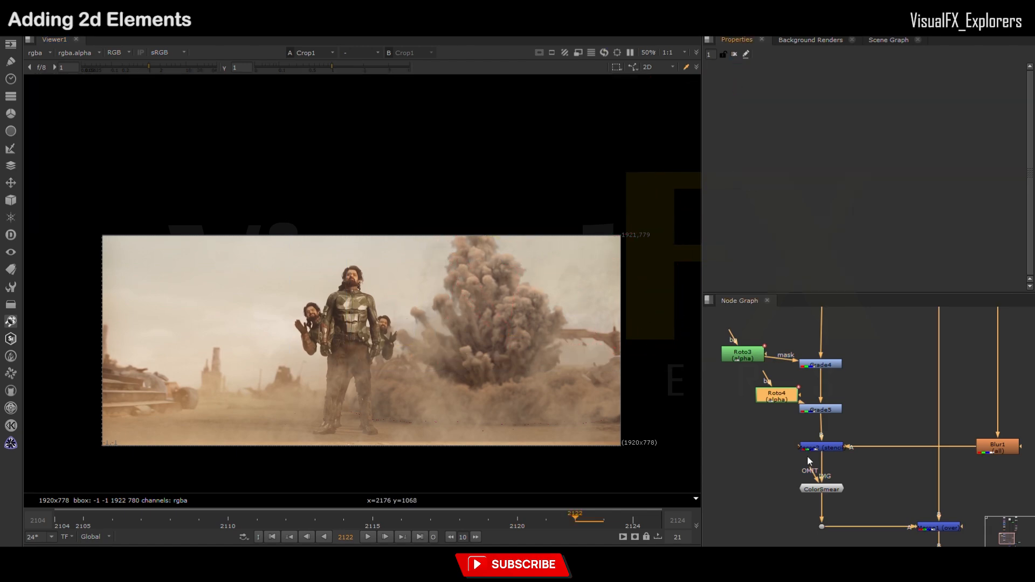
Step: Set the Grade5 multiply to 1.16 and gamma to 0.97, and play back the shot
left_click(820, 410)
double_click(820, 409)
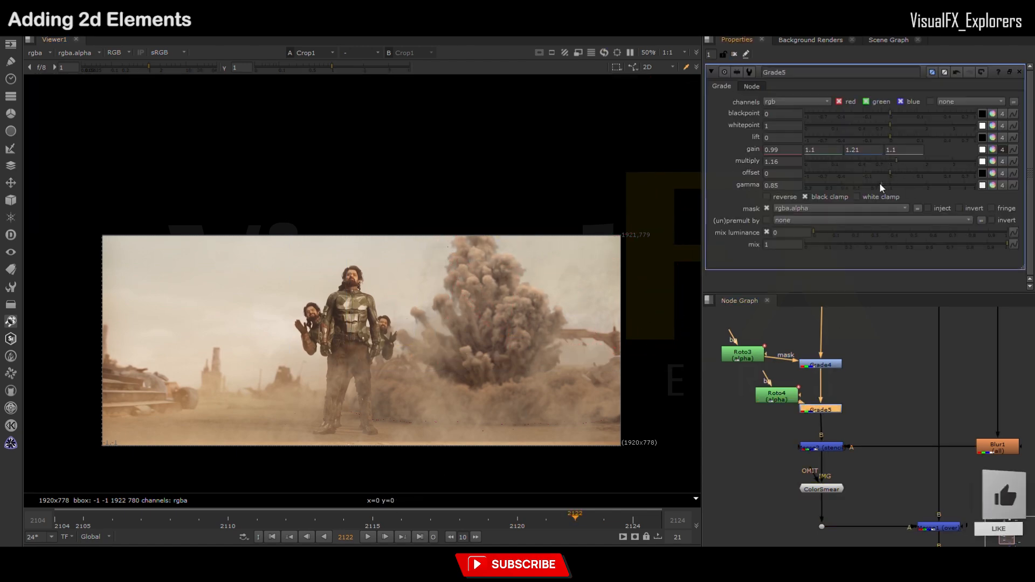
left_click_drag(871, 184, 891, 189)
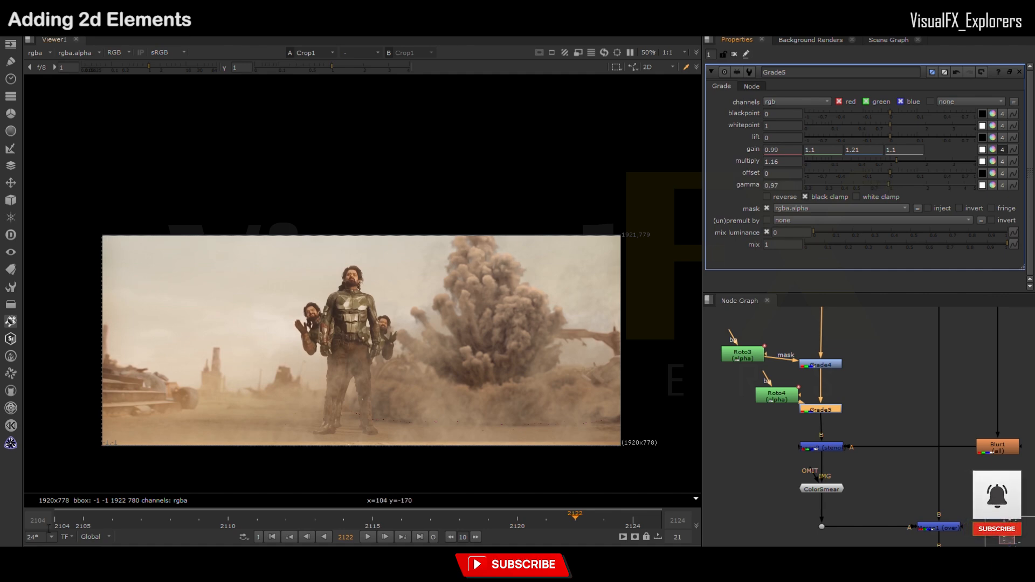
left_click(369, 537)
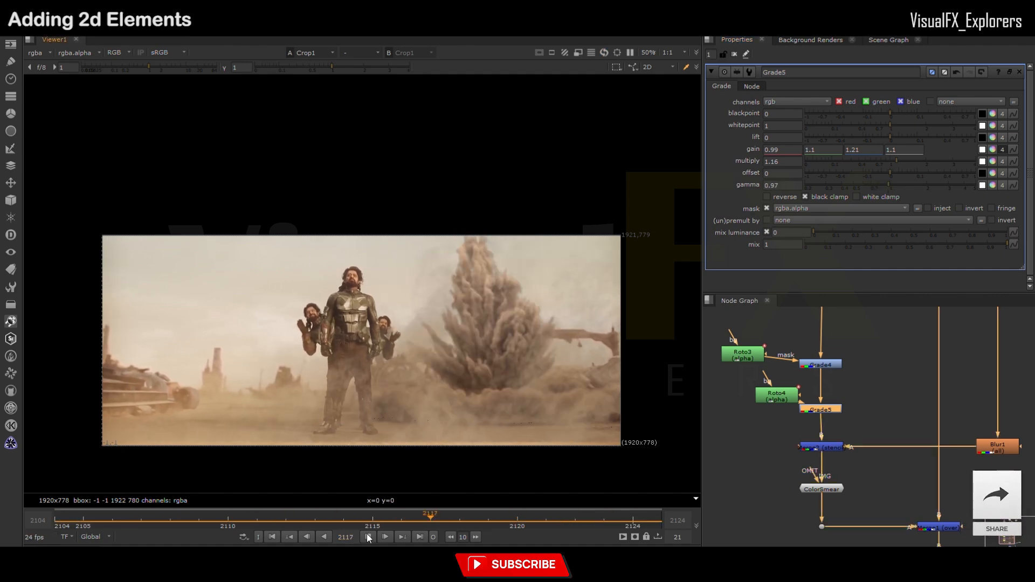
left_click(368, 537)
Step: Set the Blur2 size in the smoke branch to 9.2 and play back the composite
left_click(996, 447)
scroll(823, 423, "down", 5)
scroll(908, 383, "up", 3)
double_click(907, 379)
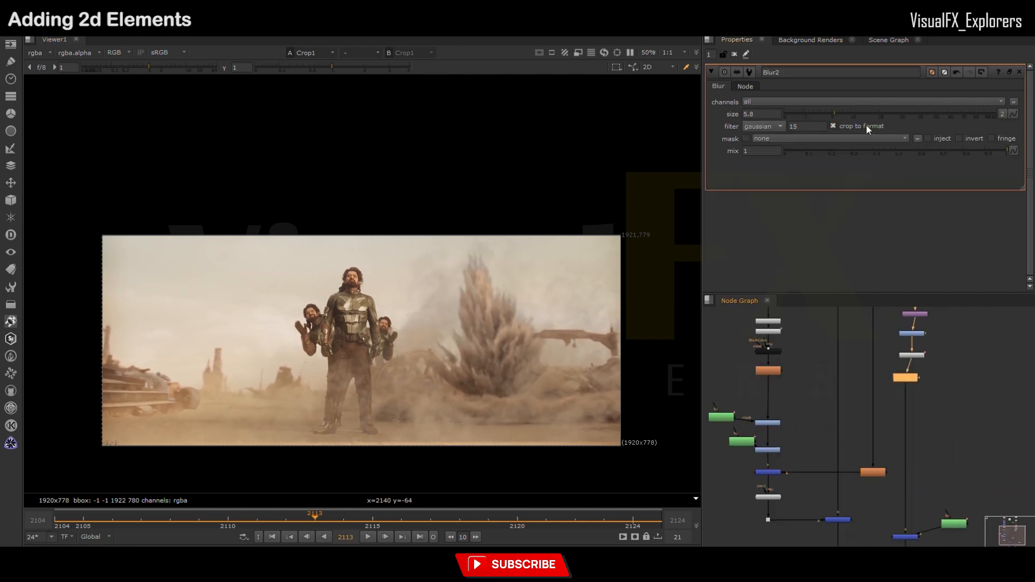
left_click_drag(848, 114, 848, 113)
left_click(369, 537)
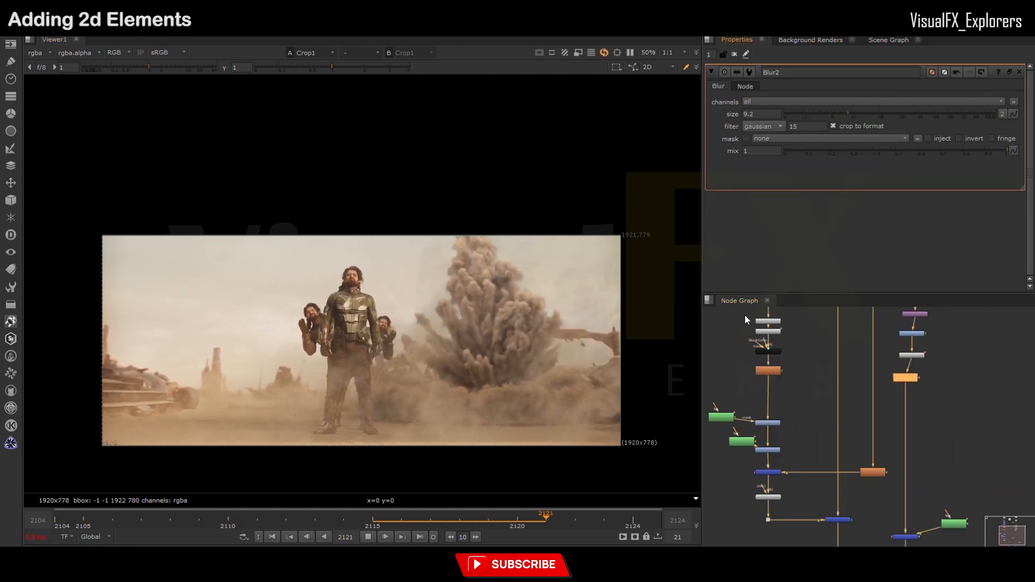
left_click(368, 537)
middle_click_drag(874, 503, 819, 359)
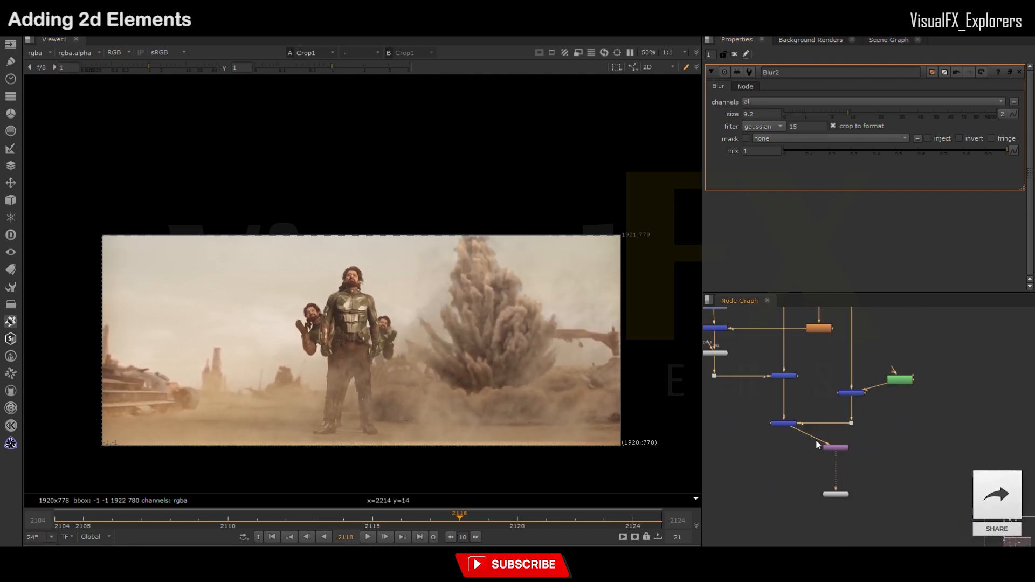
Step: Align Crop1 beneath the final merge and insert a CameraShake node between it and the Viewer
left_click_drag(827, 447, 776, 455)
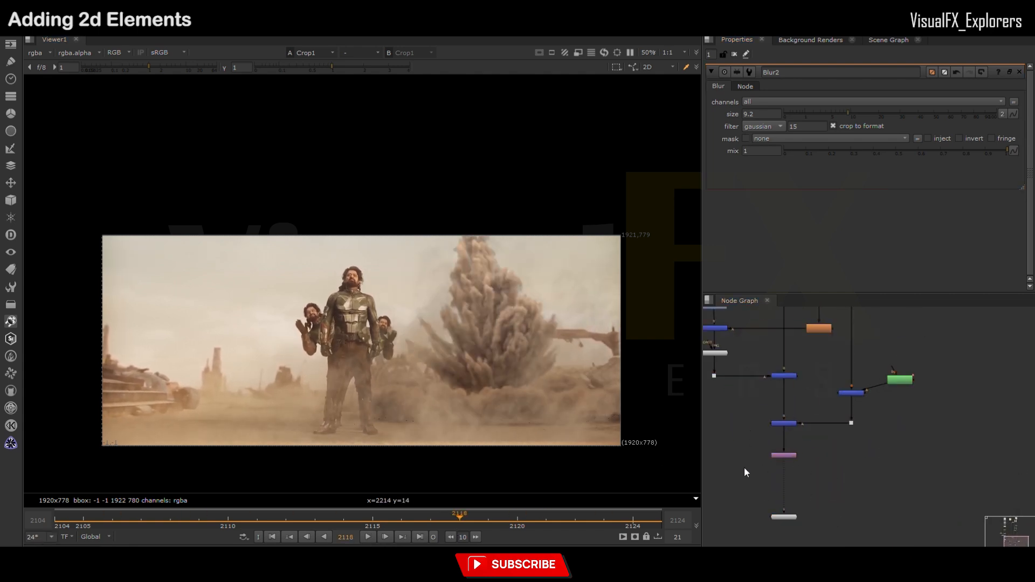
key("Return")
left_click_drag(762, 491, 780, 484)
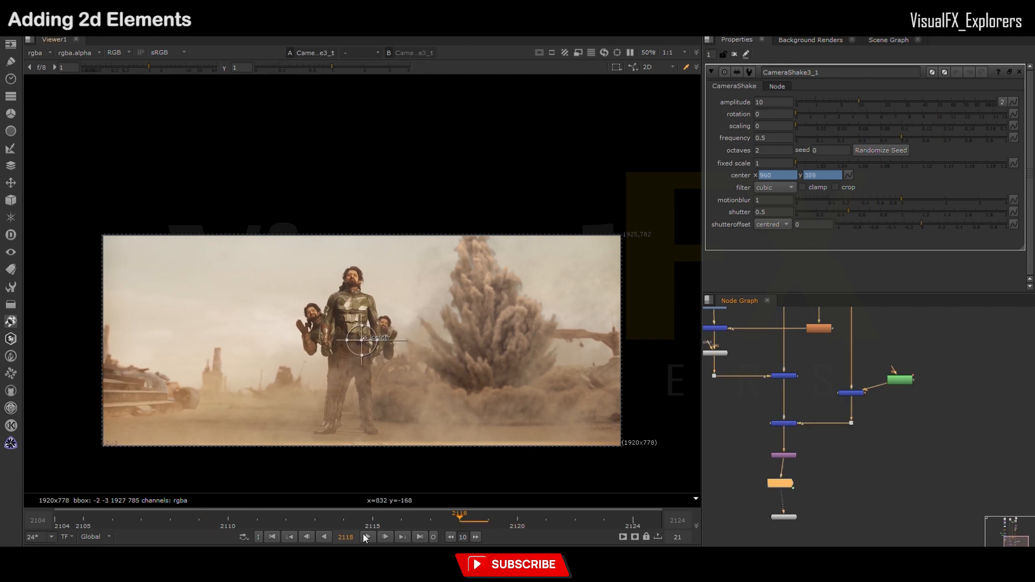
Step: Play back and scrub the shot from frame 2104 to judge the default camera shake
left_click(57, 521)
left_click(369, 539)
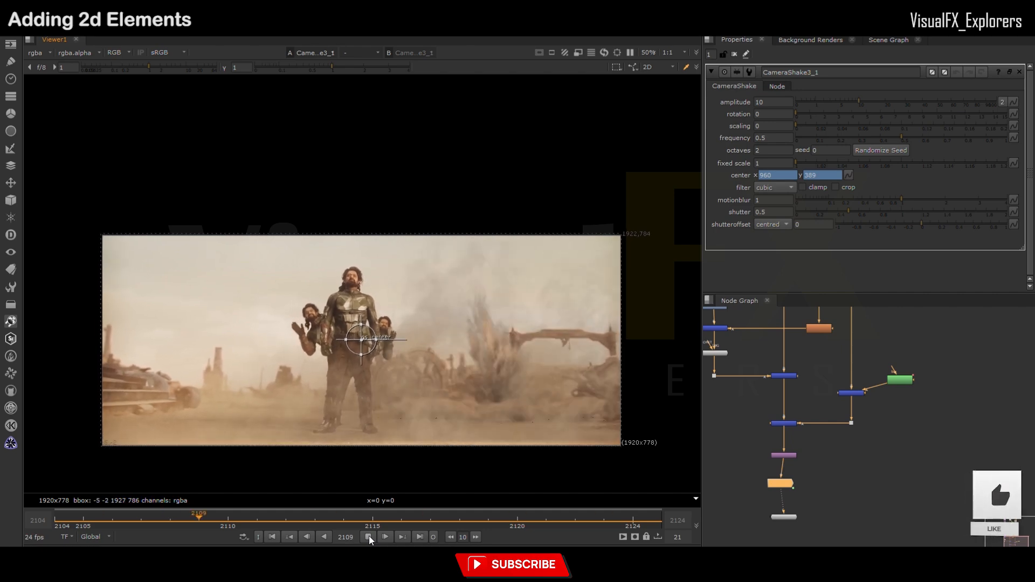
left_click(369, 536)
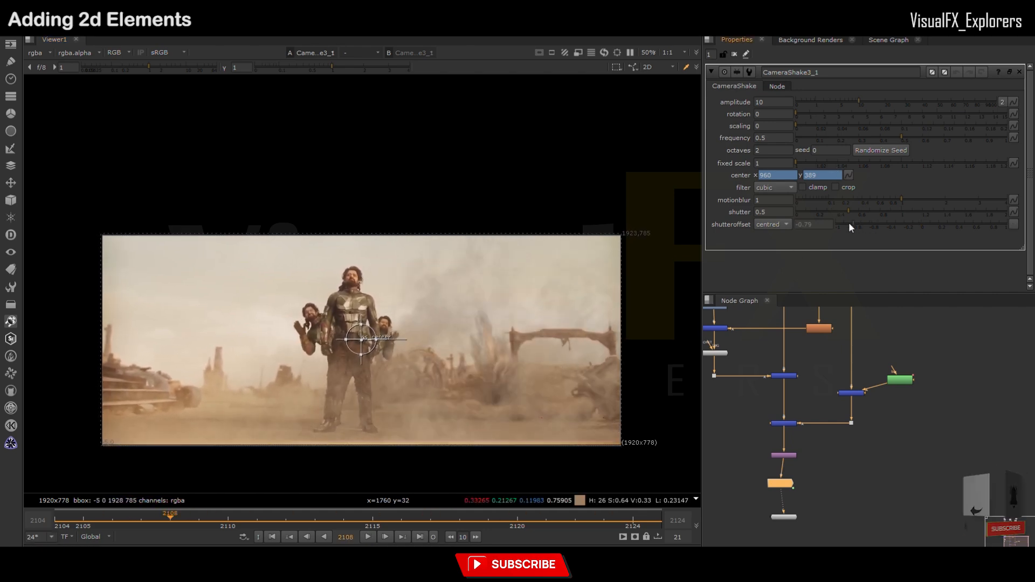
left_click(368, 537)
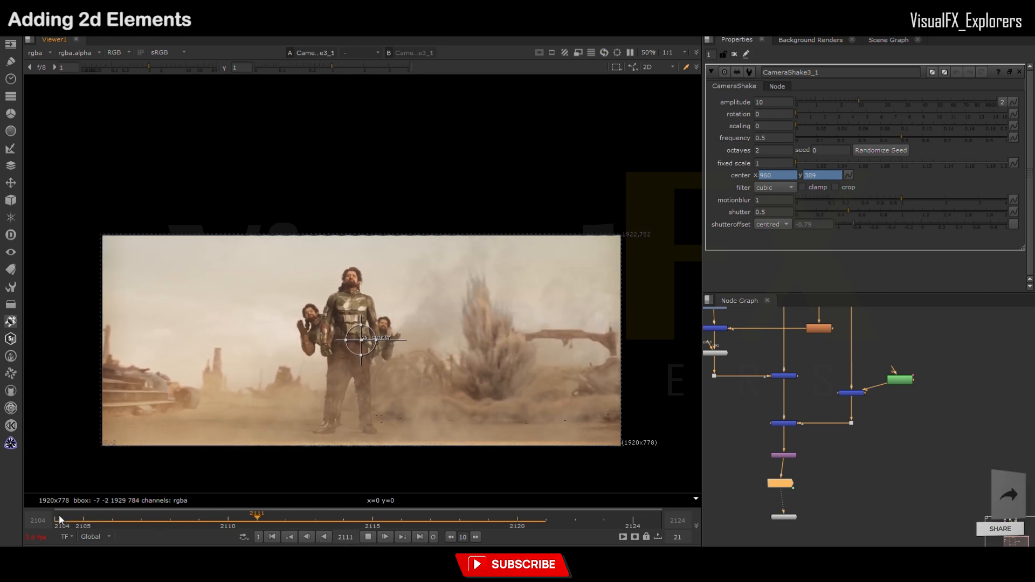
left_click_drag(108, 519, 516, 517)
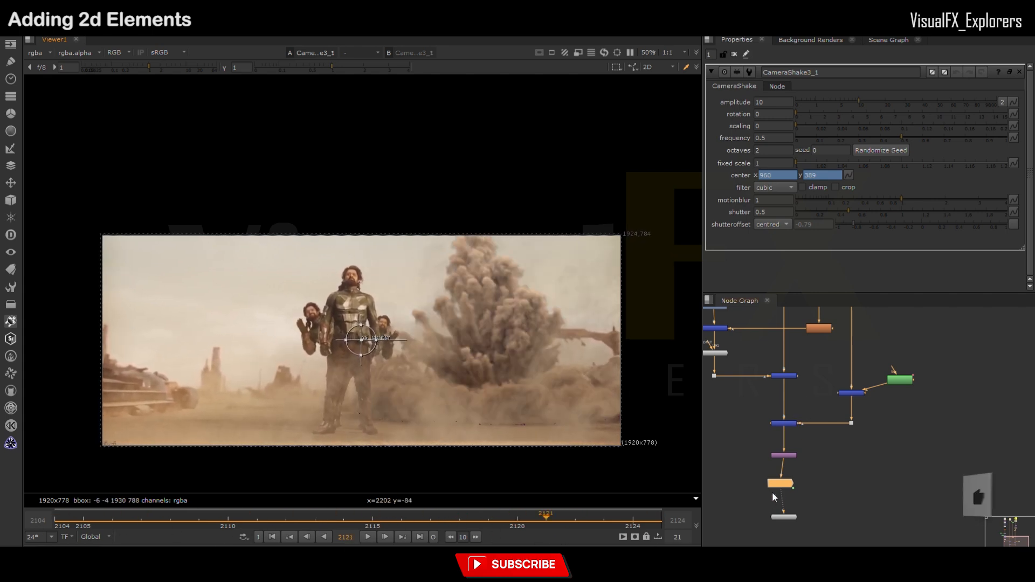
Step: Remove the CameraShake node to play back the shot without it, and put a CameraShake back after Crop1
key("d")
key("Delete")
left_click(368, 537)
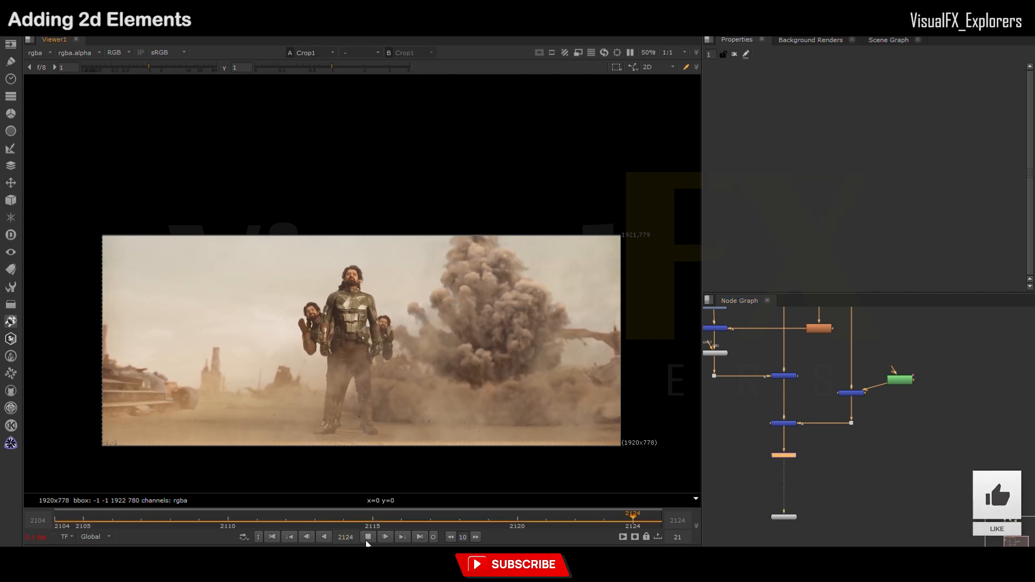
left_click(368, 537)
key("ctrl+v")
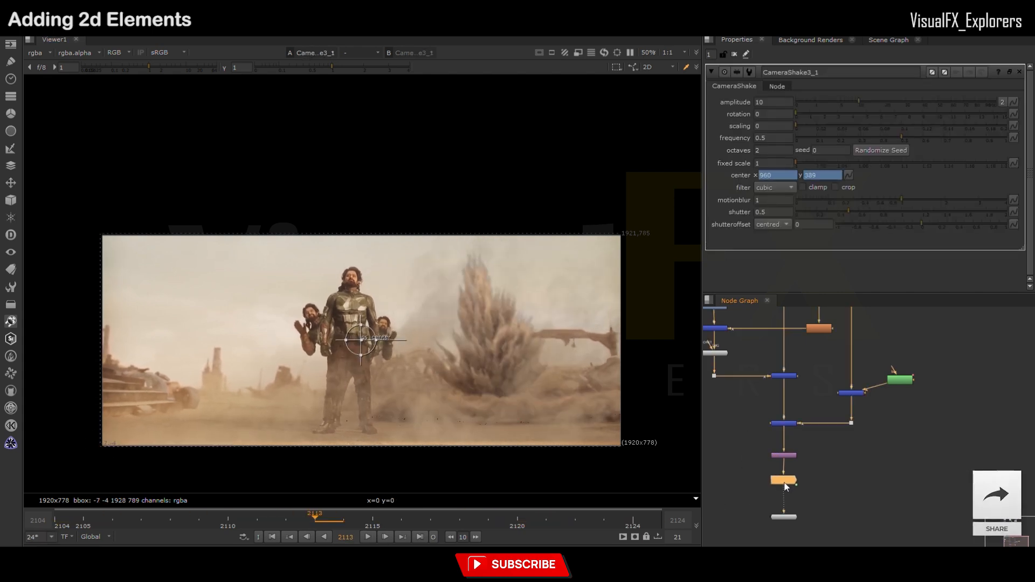
Step: Keyframe the CameraShake amplitude at 0 on frame 2104, edit it at frame 2114, and play back the shot
left_click_drag(808, 102, 758, 107)
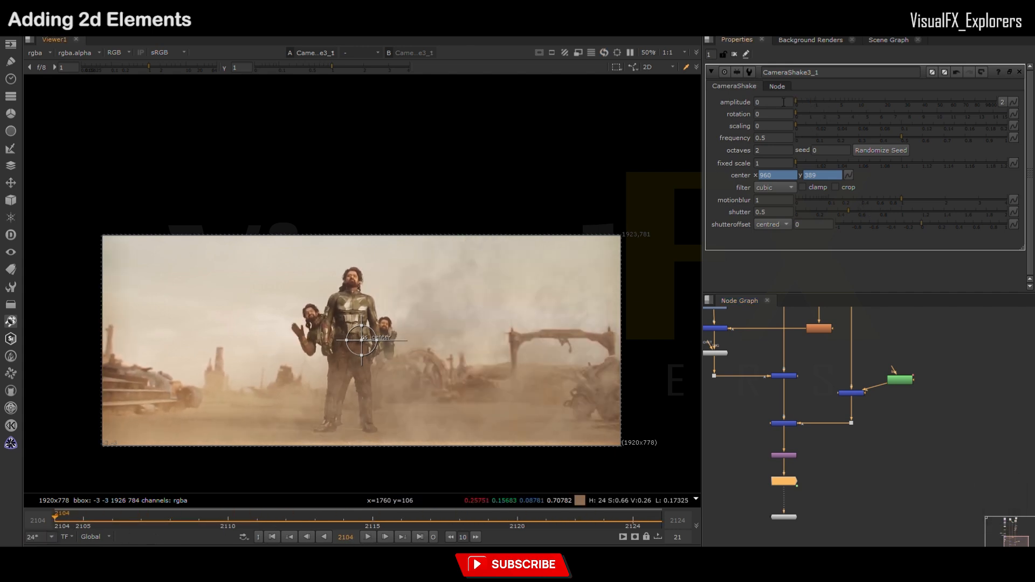
left_click(1014, 103)
left_click_drag(227, 522, 348, 515)
left_click(768, 103)
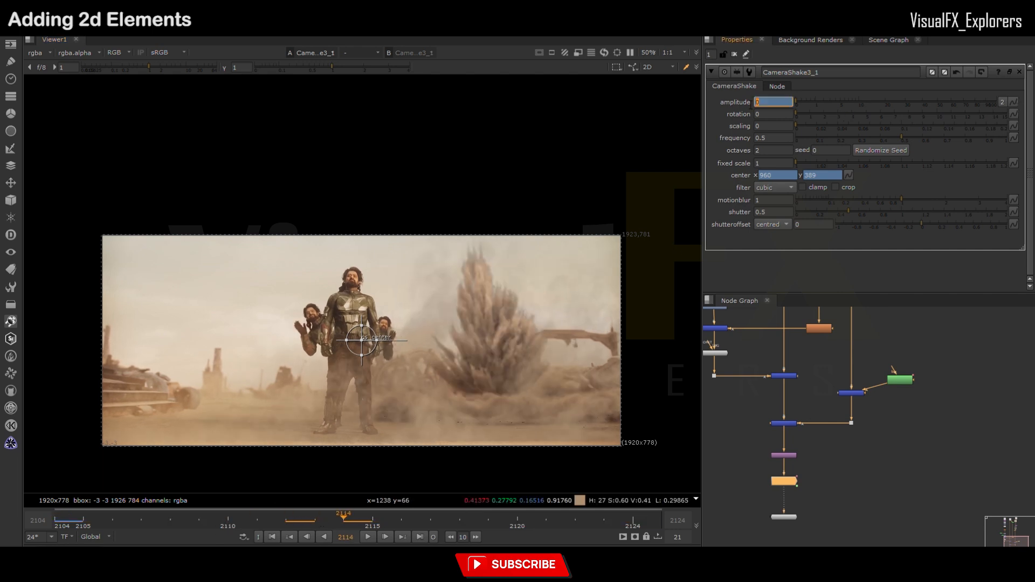
key("Return")
mouse_move(69, 525)
left_mouse_down()
mouse_move(488, 516)
mouse_move(83, 519)
left_mouse_up()
left_click(808, 370)
left_click(368, 537)
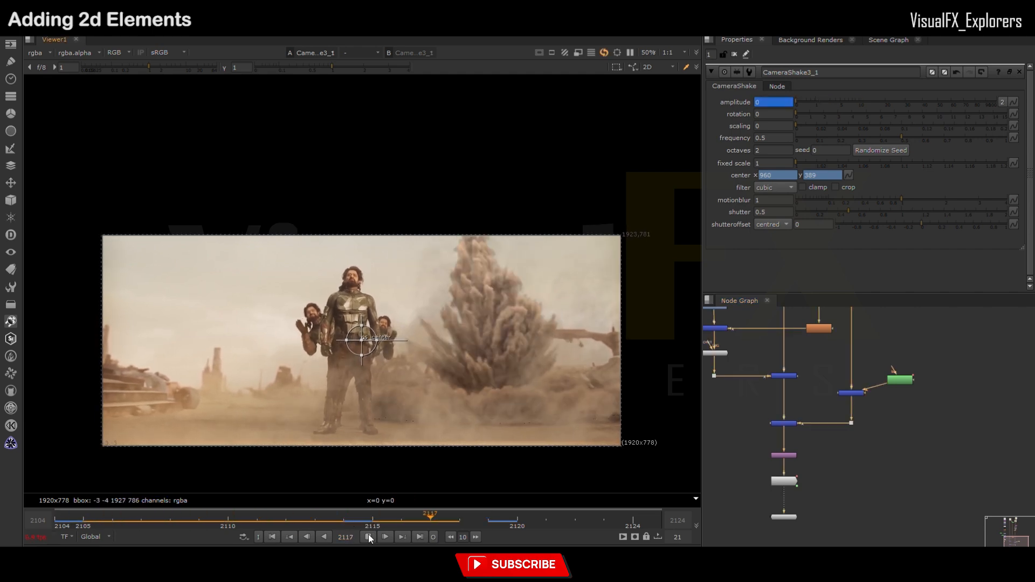
left_click(368, 535)
Step: Set the CameraShake amplitude to 10 at frame 2106 and play back the shot
left_click_drag(160, 520, 109, 512)
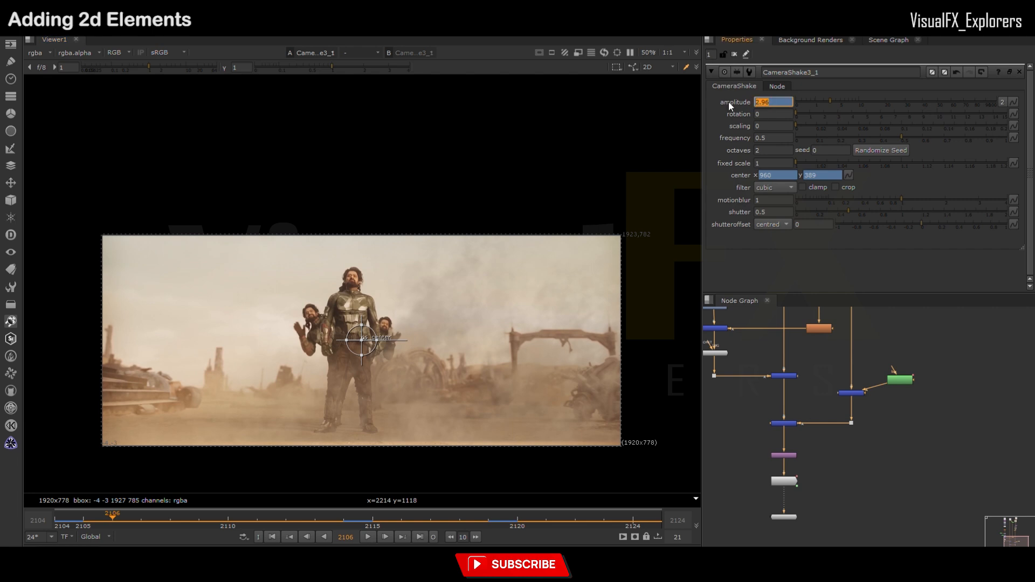
left_click(55, 518)
left_click_drag(226, 515, 79, 515)
left_click(367, 537)
Step: View the Merge1 and Merge3 outputs and scrub the opening frames to examine the composite without the camera shake
scroll(877, 400, "down", 3)
middle_click_drag(851, 313, 850, 385)
mouse_move(821, 327)
middle_mouse_down()
mouse_move(817, 385)
mouse_move(804, 316)
middle_mouse_up()
left_click(815, 348)
key("1")
left_click(804, 428)
key("1")
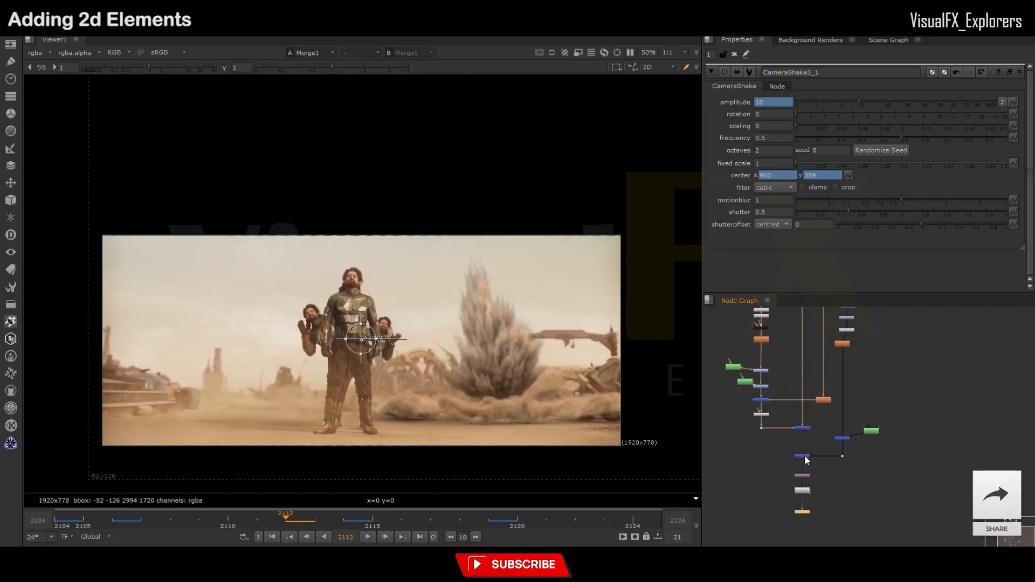
left_click(804, 456)
key("1")
left_click_drag(402, 516, 79, 518)
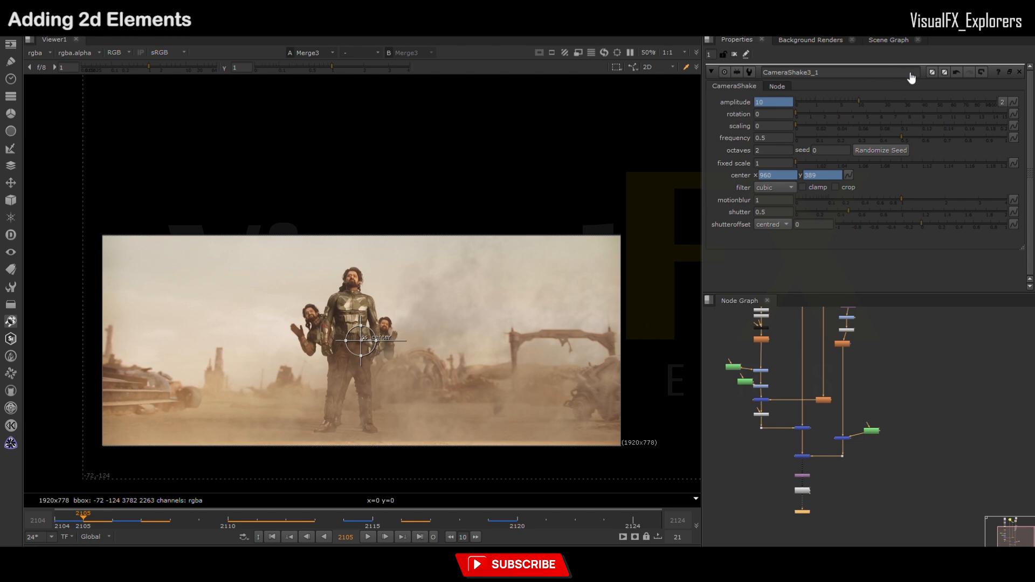
left_click_drag(154, 519, 84, 525)
Step: View the CameraShake output with its properties open and play back from the first frame
scroll(806, 490, "up", 4)
double_click(807, 490)
key("1")
left_click(56, 522)
left_click(370, 540)
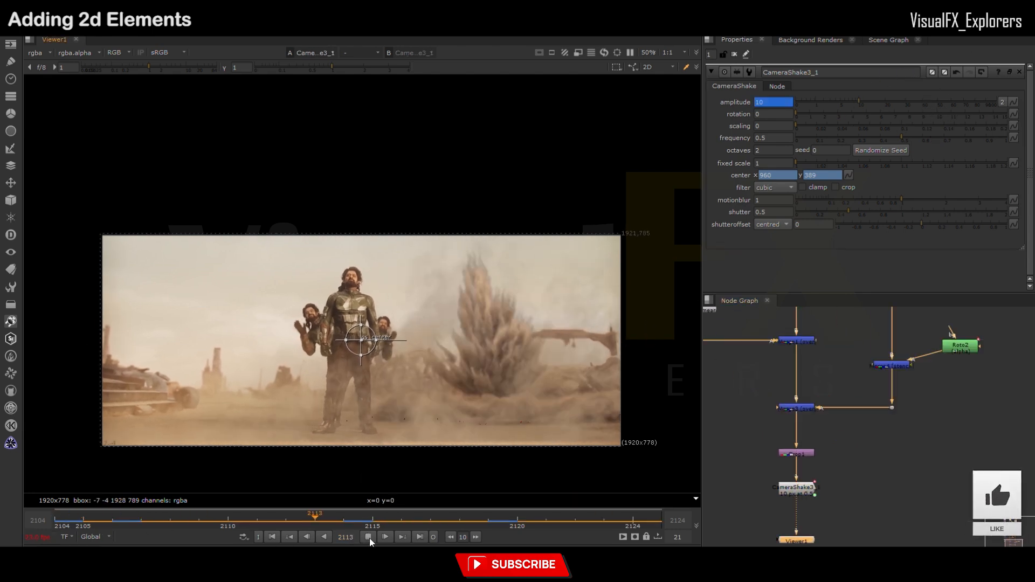
Step: At frame 2104, set the CameraShake amplitude to 1, try a frequency of 1 and return it to 0.5
left_click(61, 522)
double_click(759, 101)
type("1")
key("Tab")
type("1")
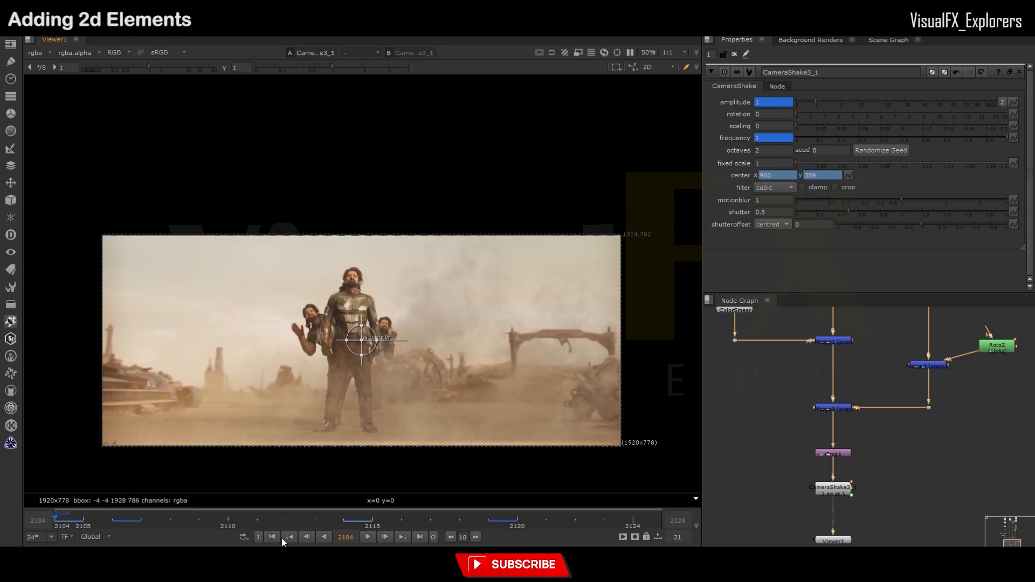
left_click(365, 536)
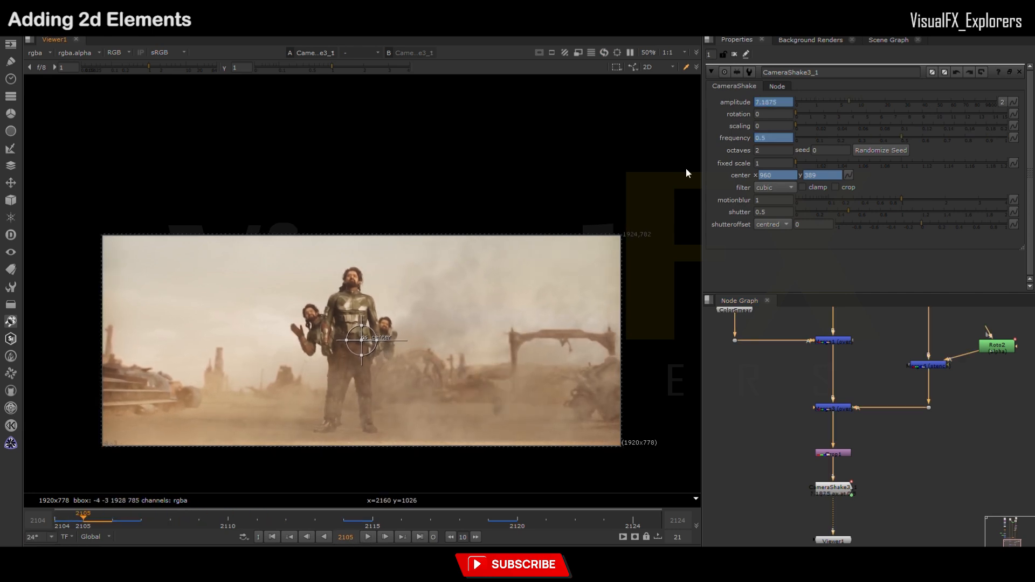
Step: Try a CameraShake amplitude of 20 at frame 2107 and play back the shot
mouse_move(76, 522)
left_mouse_down()
mouse_move(364, 519)
mouse_move(78, 539)
left_mouse_up()
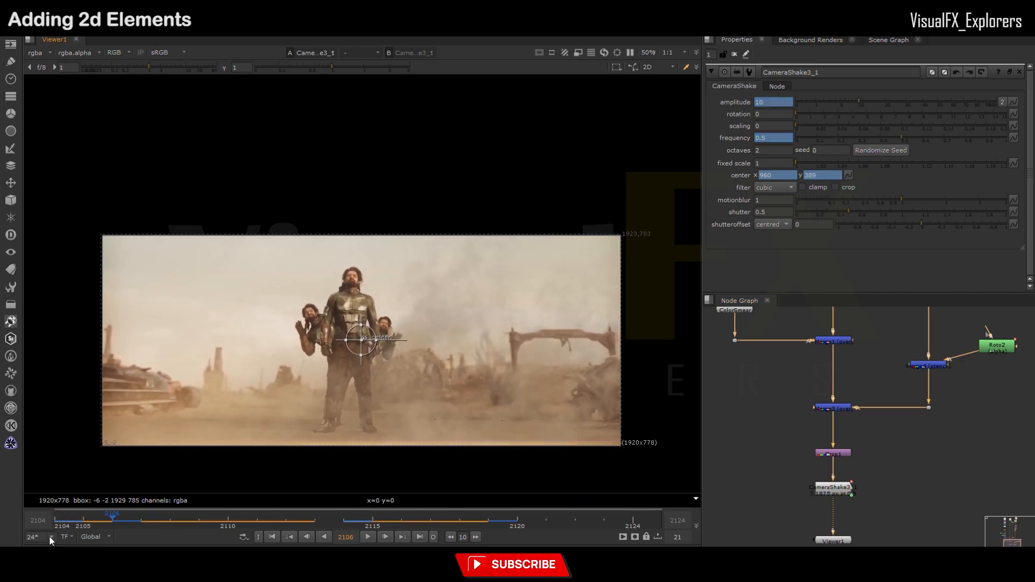
key("Right")
key("Right")
left_click_drag(781, 102, 744, 107)
type("20")
key("Return")
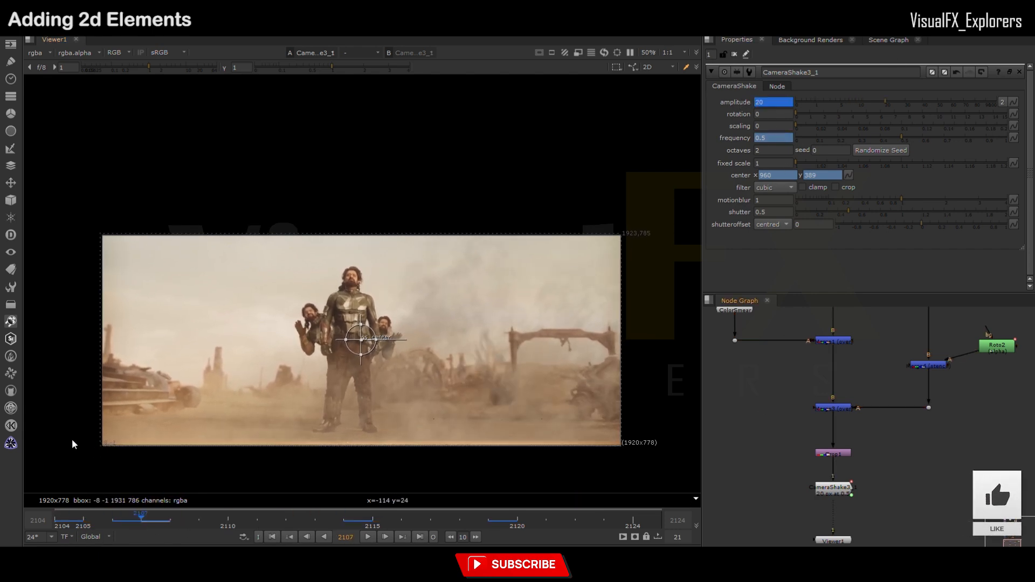
left_click(367, 537)
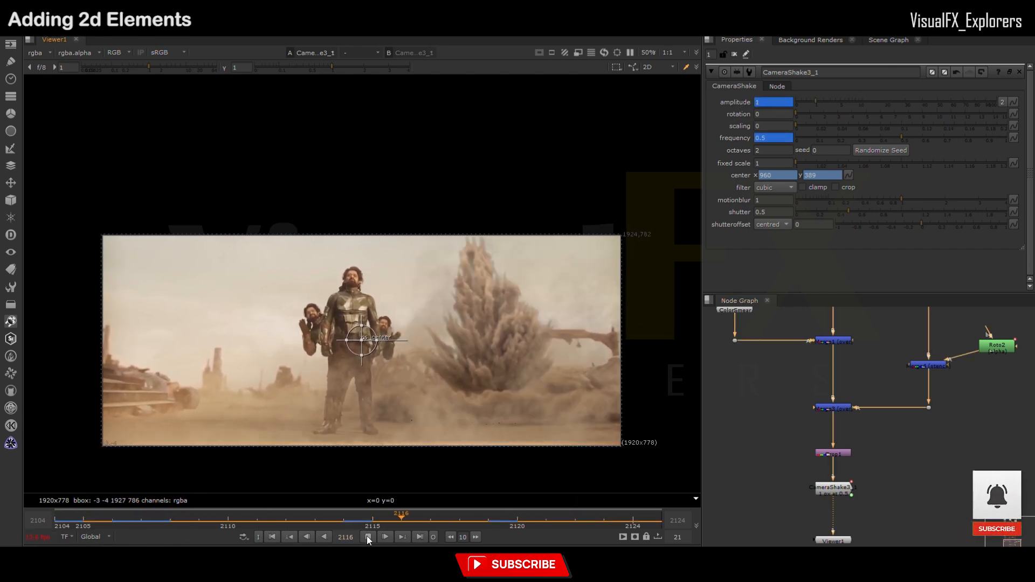
Step: Set the CameraShake amplitude to 15 at frame 2107, play back the shot, and close the open node properties
left_click_drag(359, 522, 143, 529)
left_click_drag(782, 103, 749, 104)
type("15")
key("Return")
left_click(368, 537)
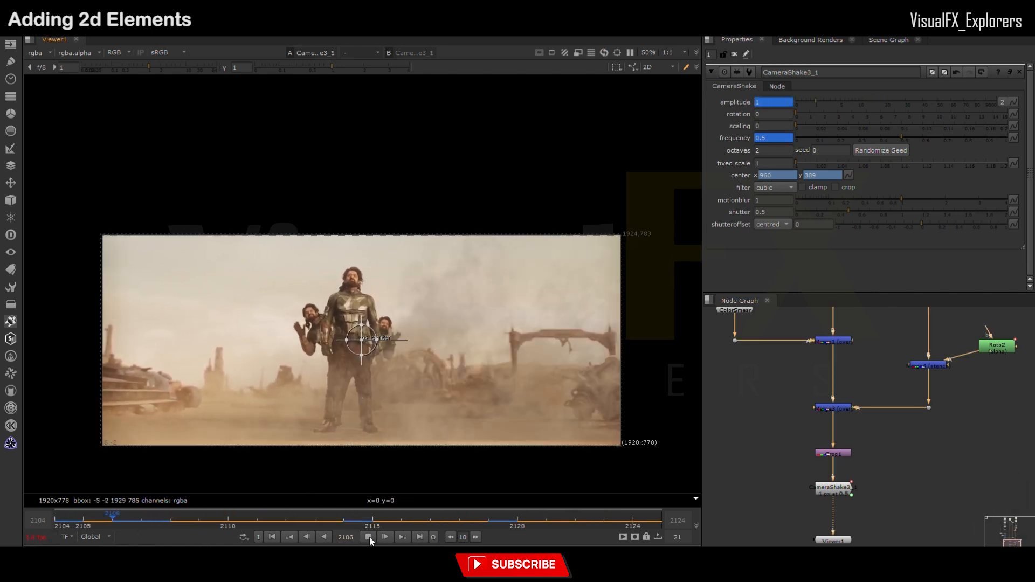
left_click(735, 55)
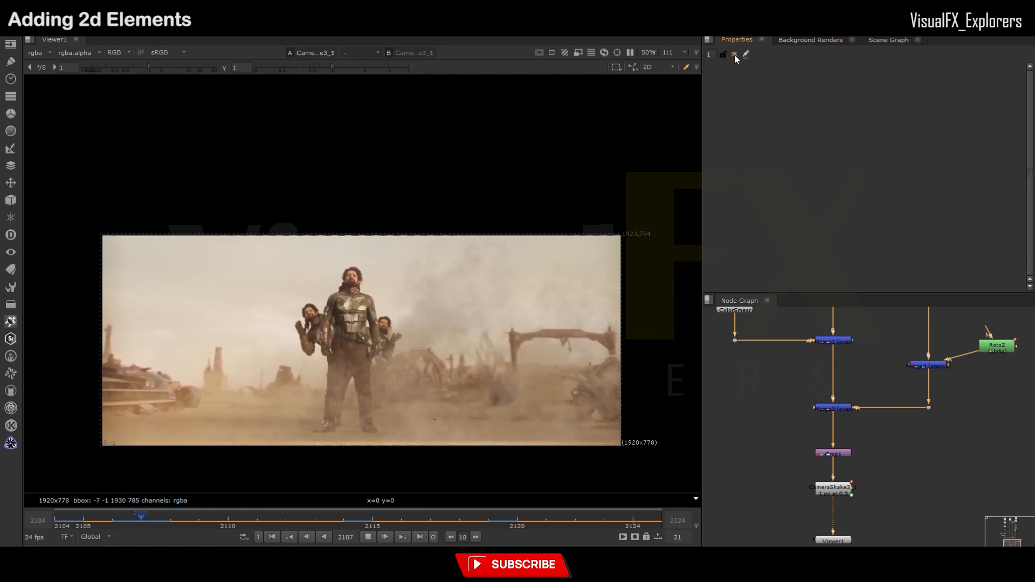
left_click(369, 537)
Step: Add a Grade node in the smoke branch, directly above the node connected to Roto2
scroll(942, 374, "down", 3)
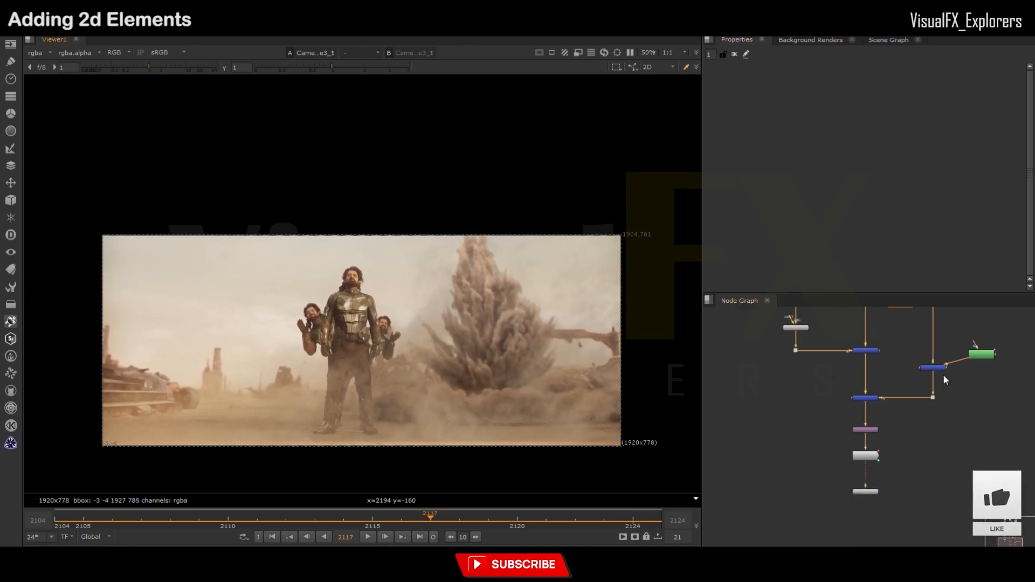
scroll(900, 407, "up", 3)
key("g")
left_click_drag(900, 408, 910, 407)
Step: Set the Grade6 gamma to 1.425, 1.3, 1.175, 1.3 and play back the shot
left_click_drag(891, 185, 905, 186)
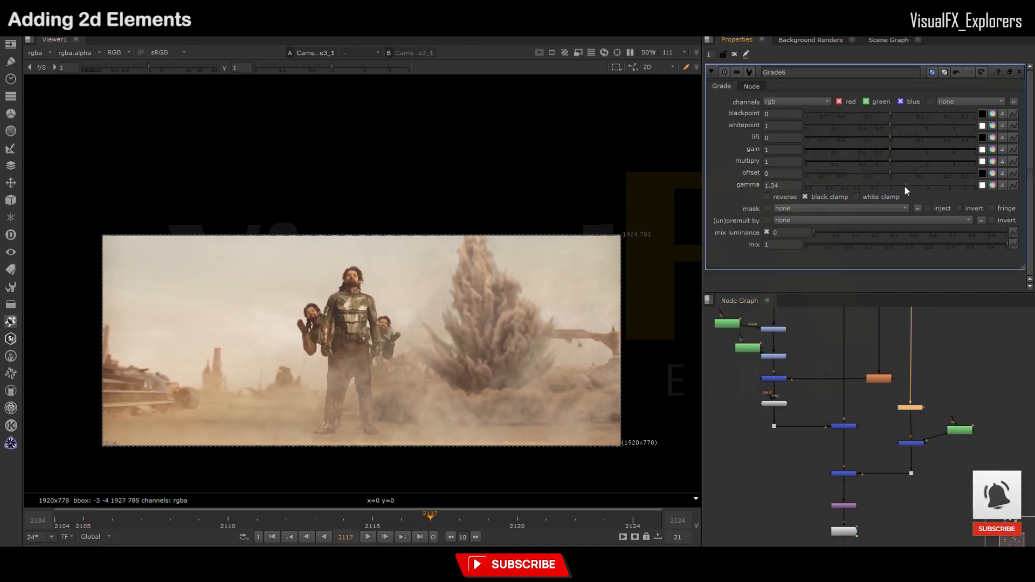
left_click(812, 266)
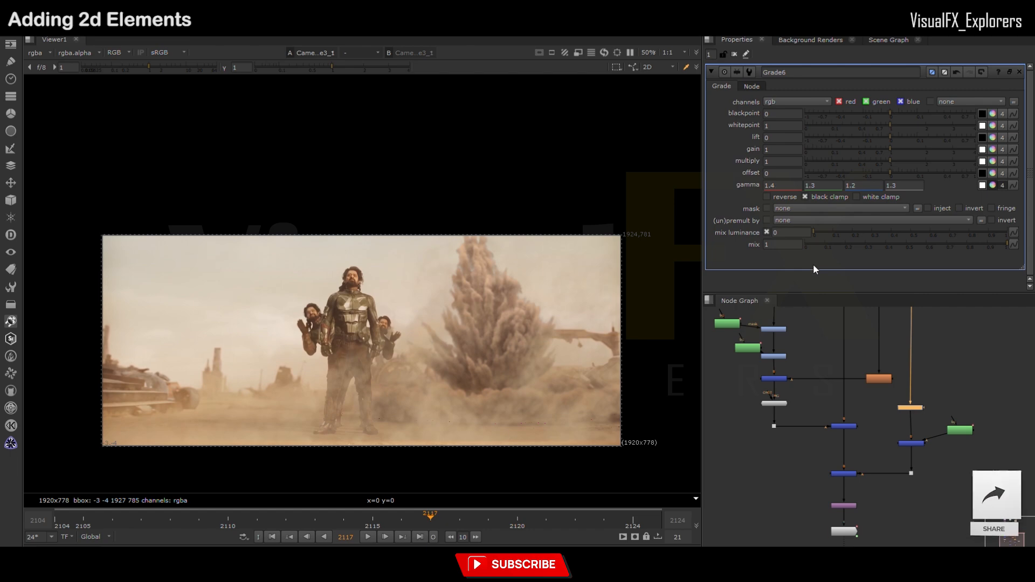
left_click(992, 185)
left_click(367, 537)
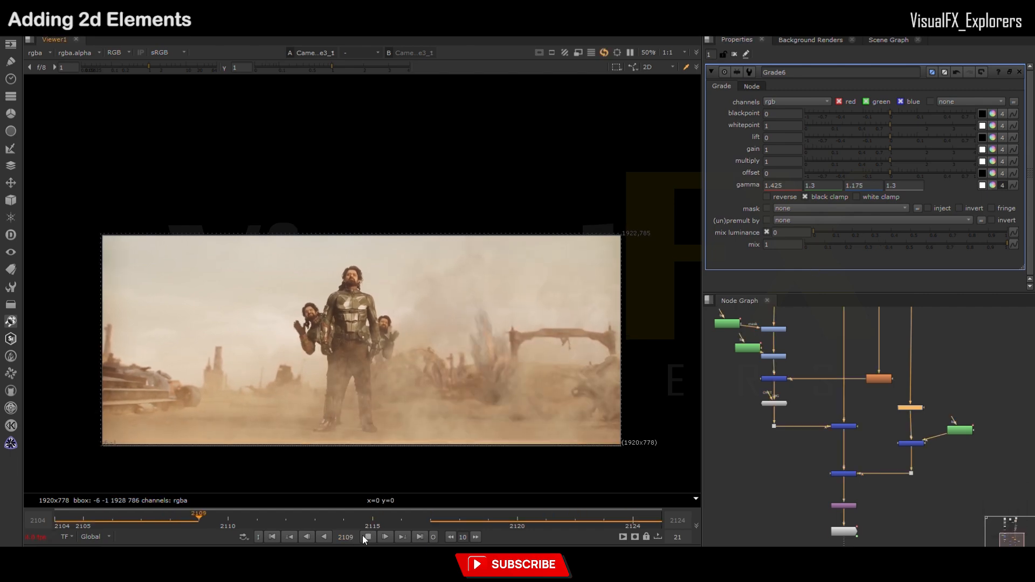